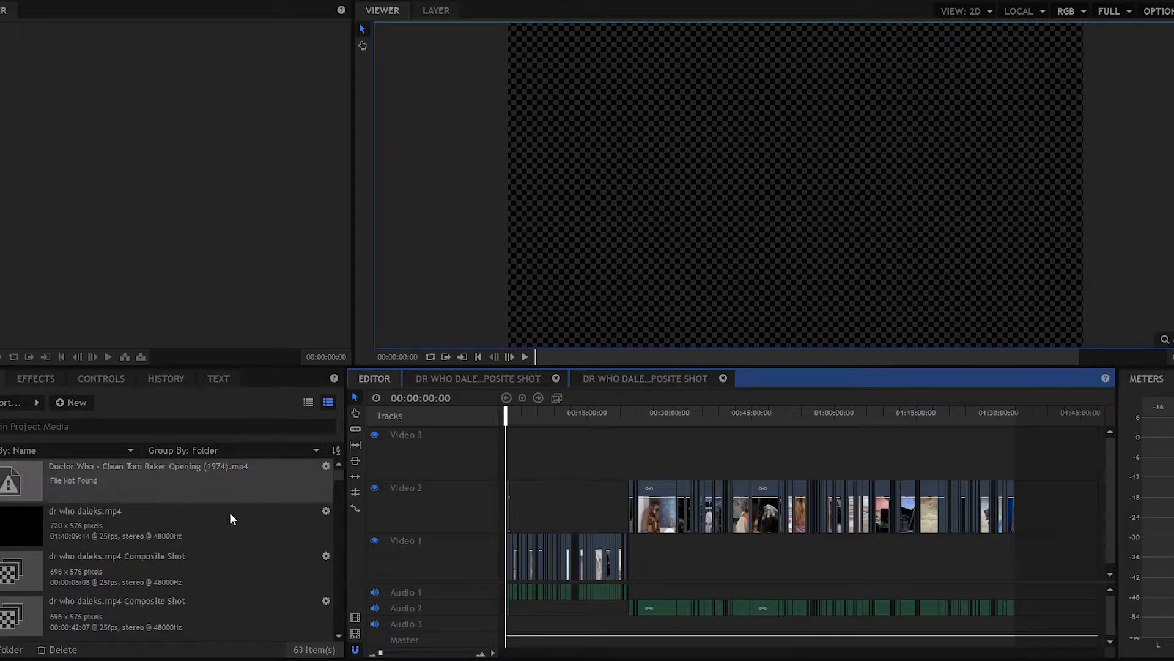
Check the files in the dr whoDOD folder and return to the video editor
mouse_move(130, 660)
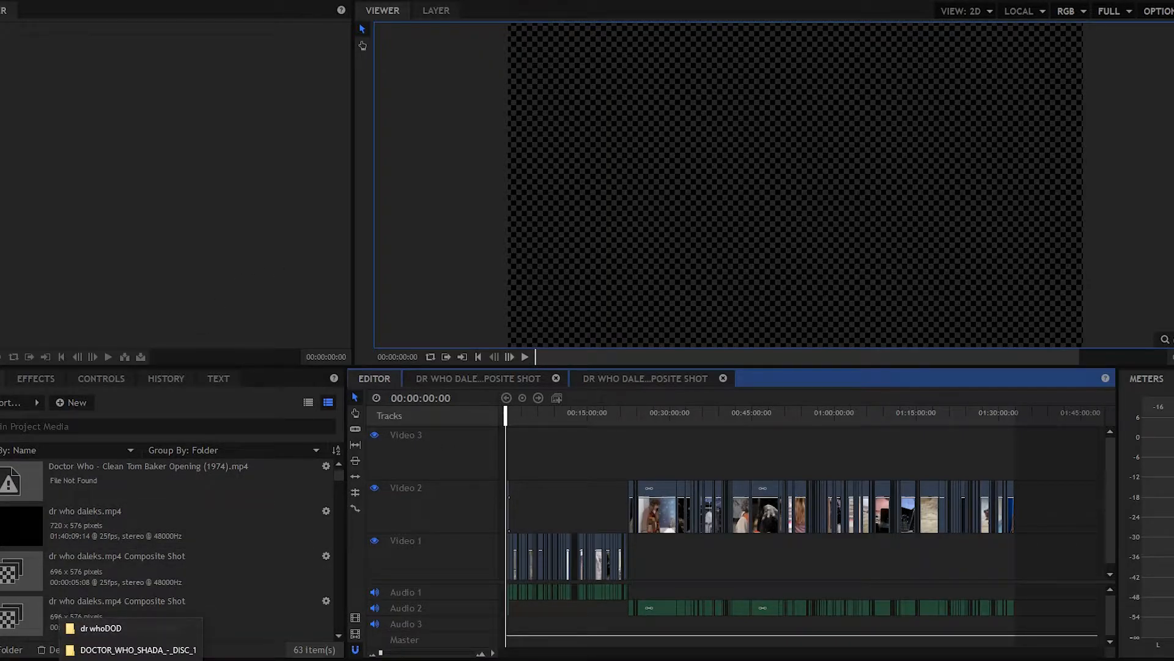
click(112, 625)
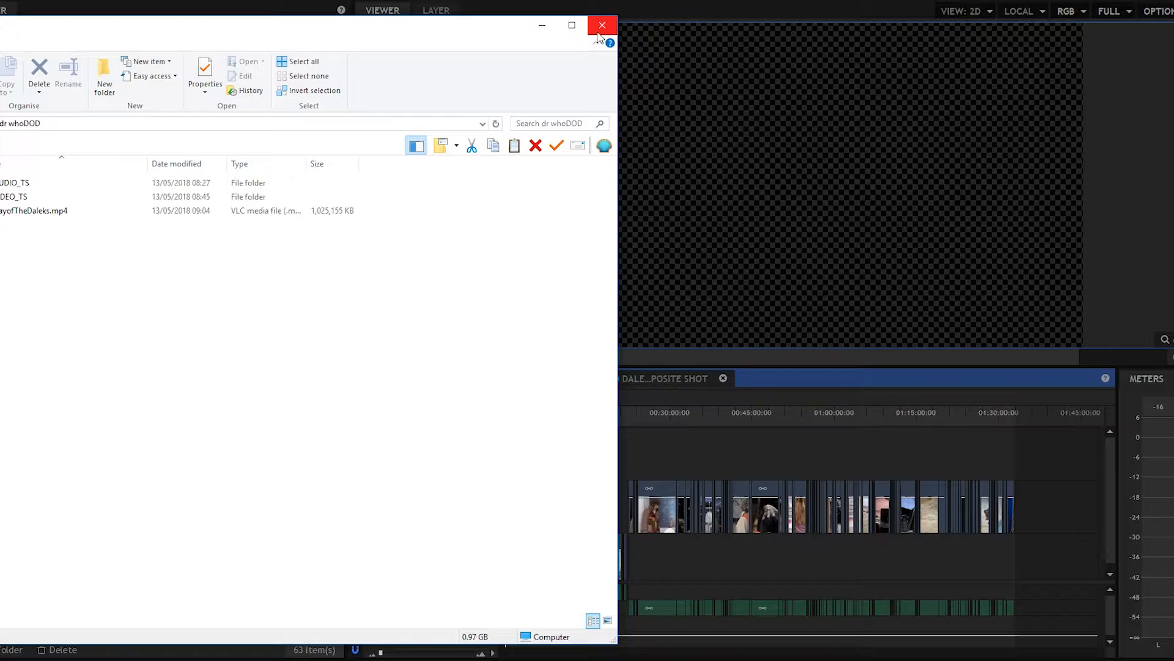
click(543, 30)
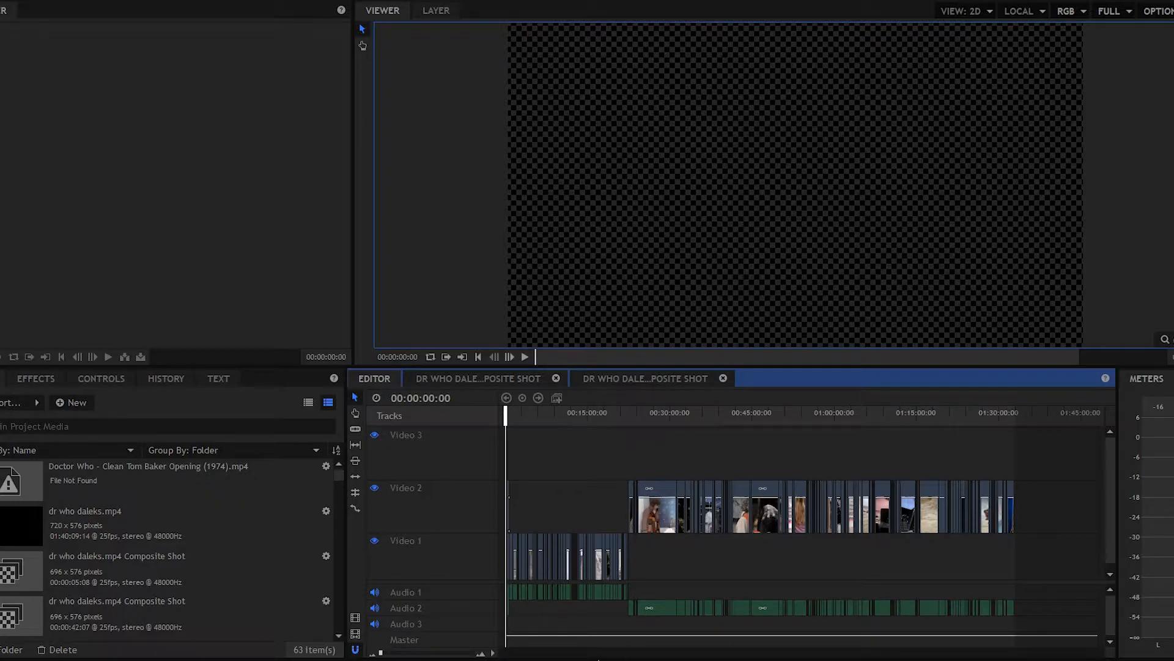
Nudge the dr who daleks.mp4 clip on Video 1 at 00:01:40:24 slightly down and to the right within the frame
drag(381, 655, 384, 653)
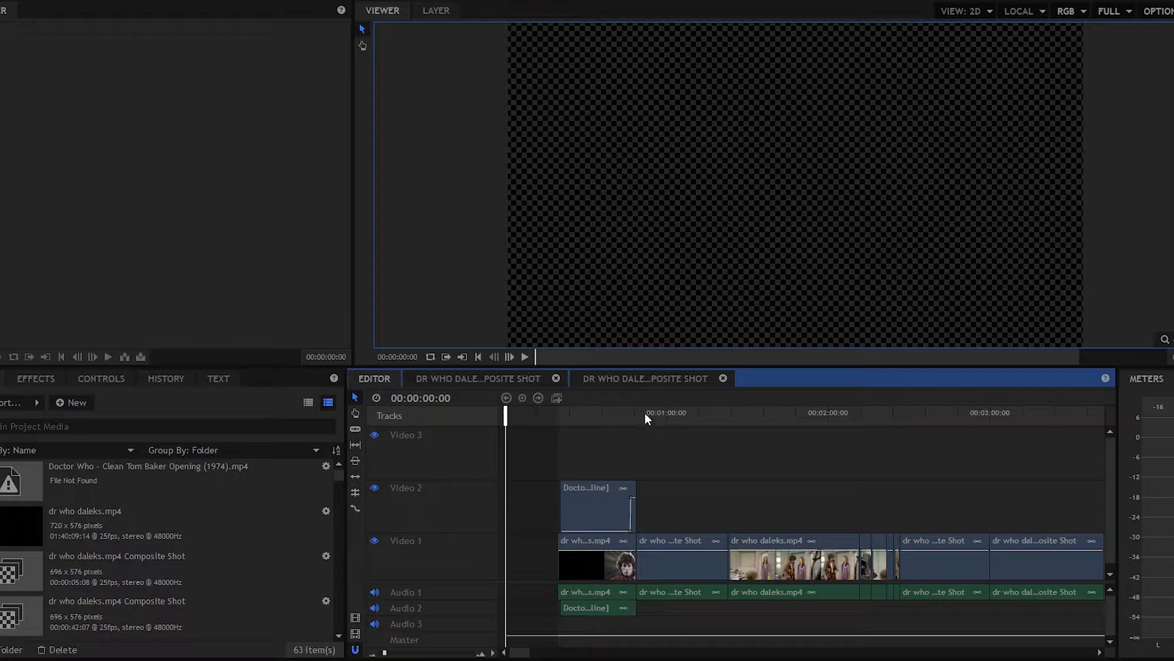
mouse_move(521, 656)
mouse_down()
mouse_move(594, 656)
mouse_move(507, 656)
mouse_move(520, 657)
mouse_up()
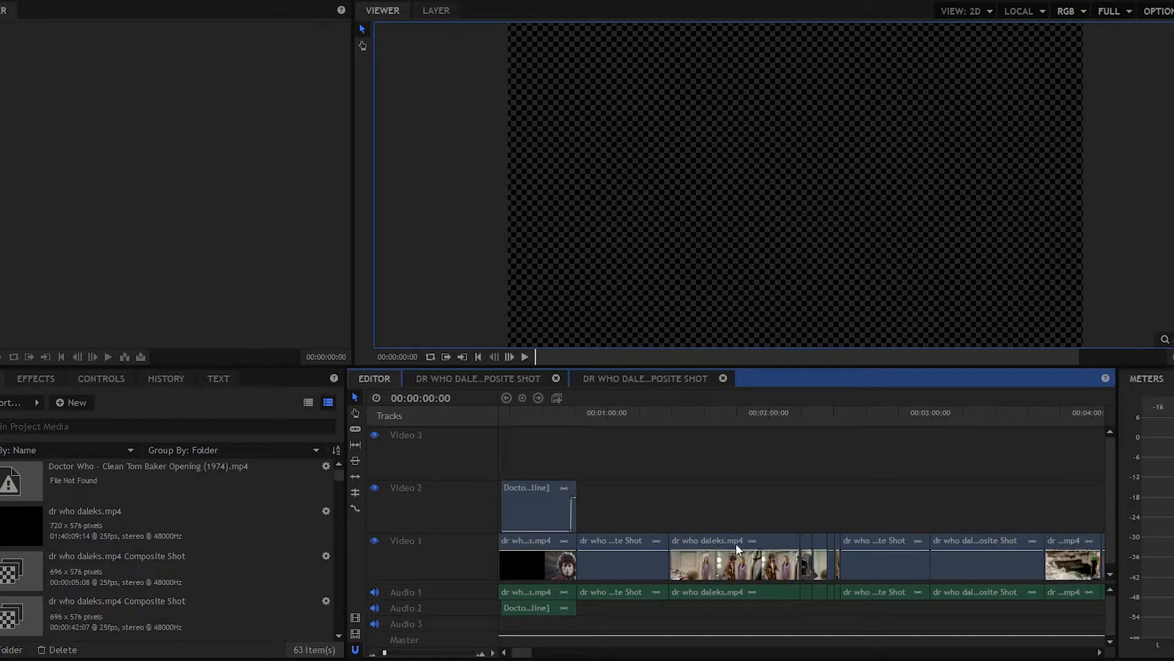
drag(679, 415, 717, 415)
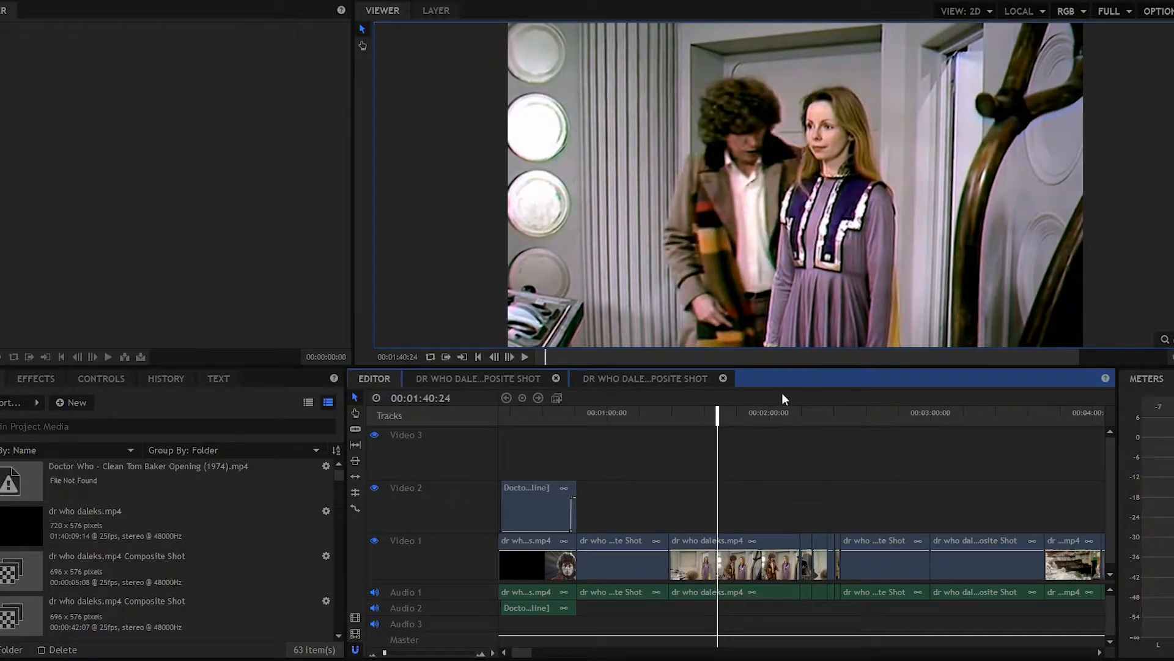
click(723, 543)
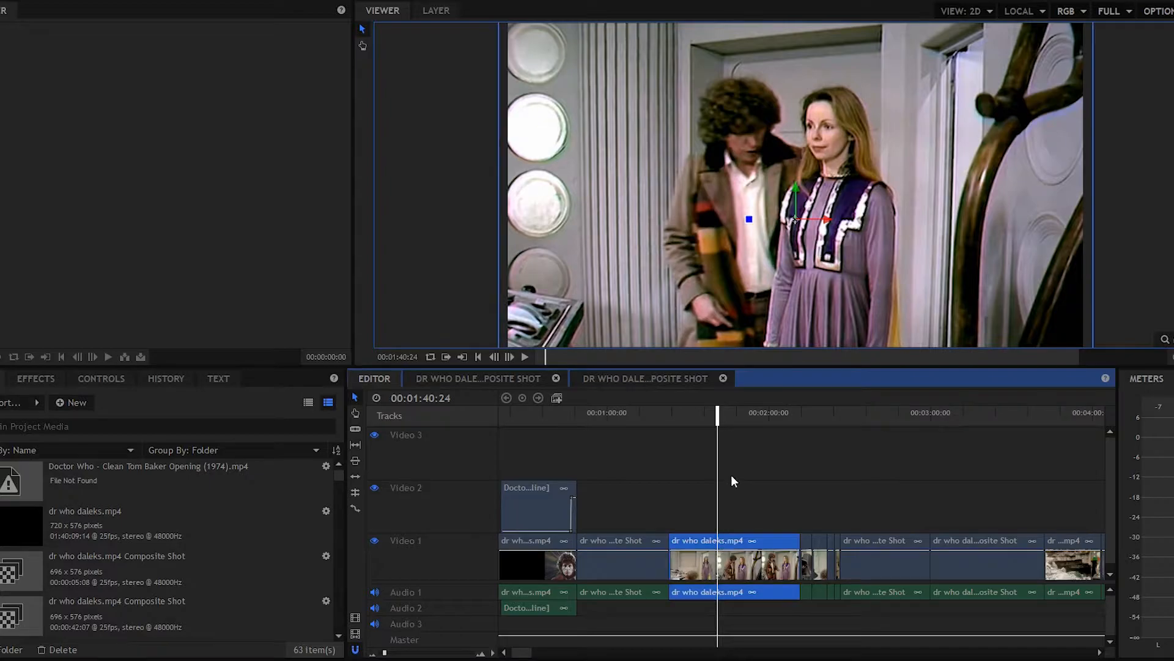
scroll(697, 249, down, 2)
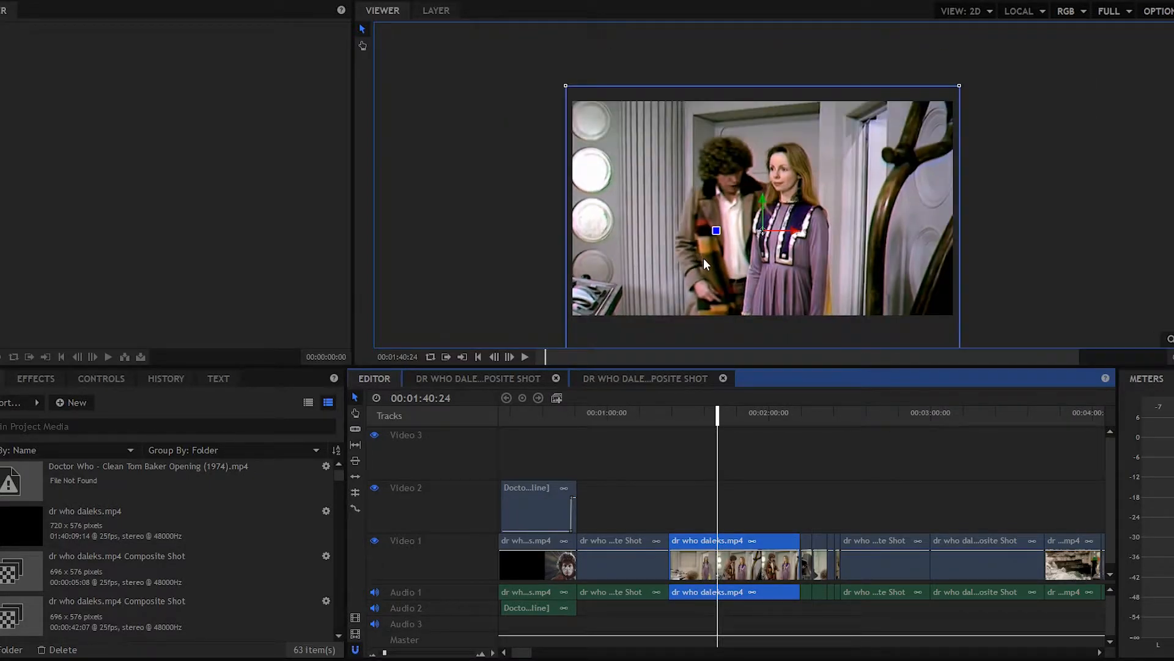
scroll(1038, 215, down, 1)
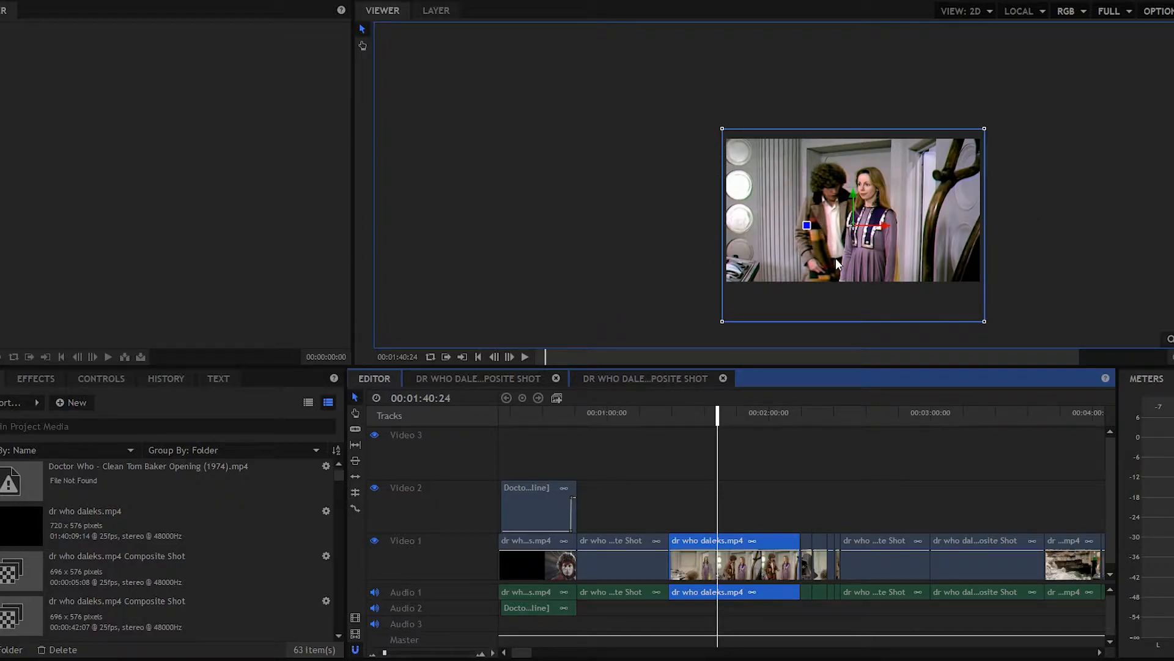
mouse_move(848, 230)
mouse_down()
mouse_move(852, 178)
mouse_move(864, 299)
mouse_move(850, 202)
mouse_move(843, 213)
mouse_move(848, 172)
mouse_move(855, 276)
mouse_move(850, 186)
mouse_move(853, 228)
mouse_up()
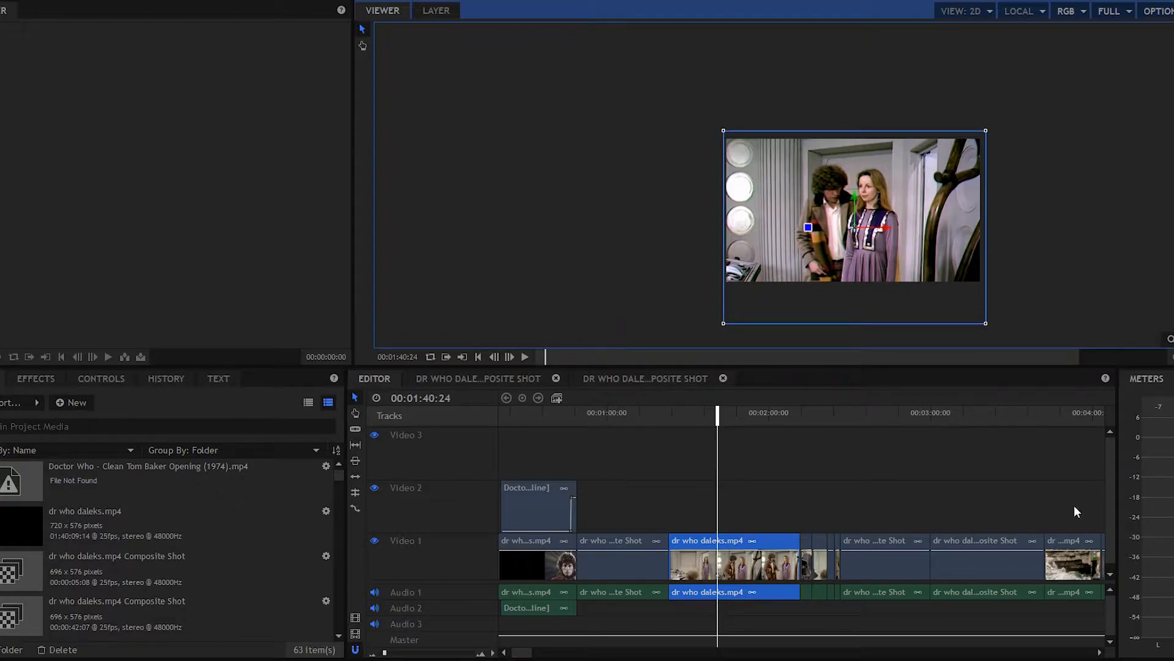
scroll(917, 239, up, 1)
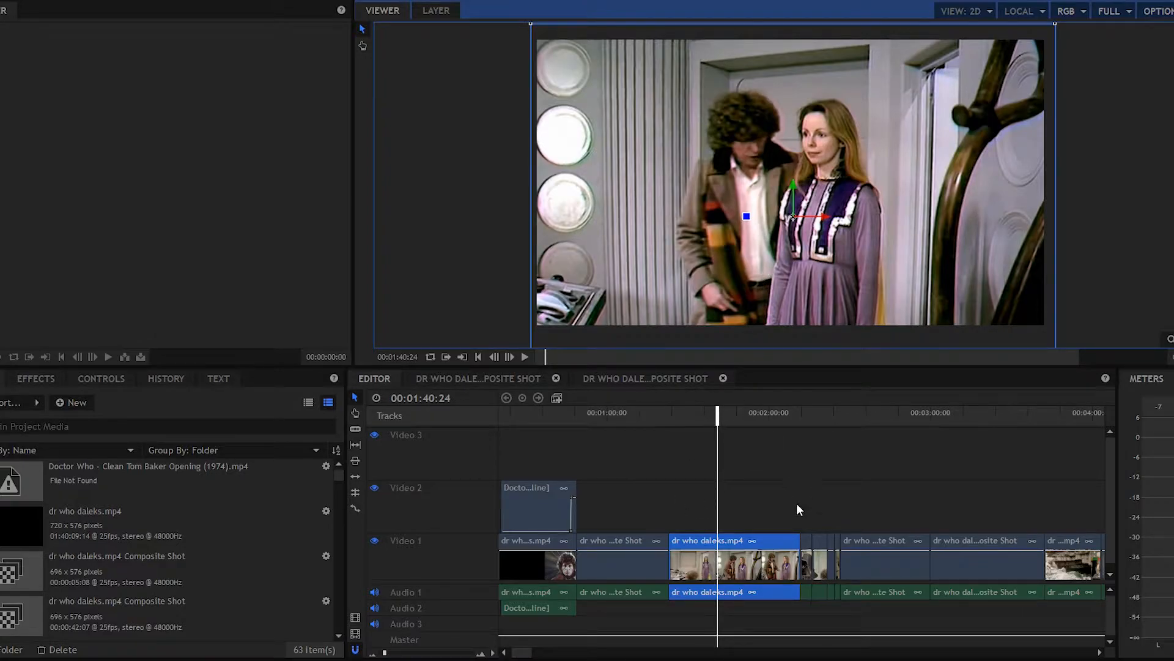
Select the composite shot following the opening clip on Video 1 and preview its framing at 00:00:58:14
click(613, 552)
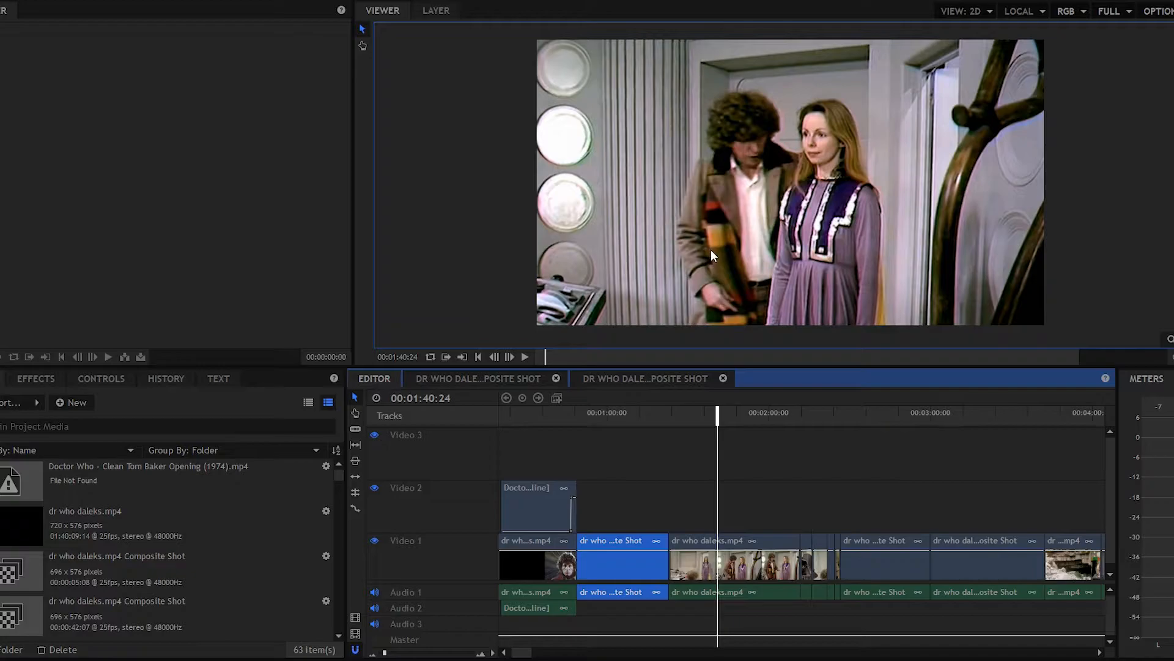
scroll(704, 250, down, 2)
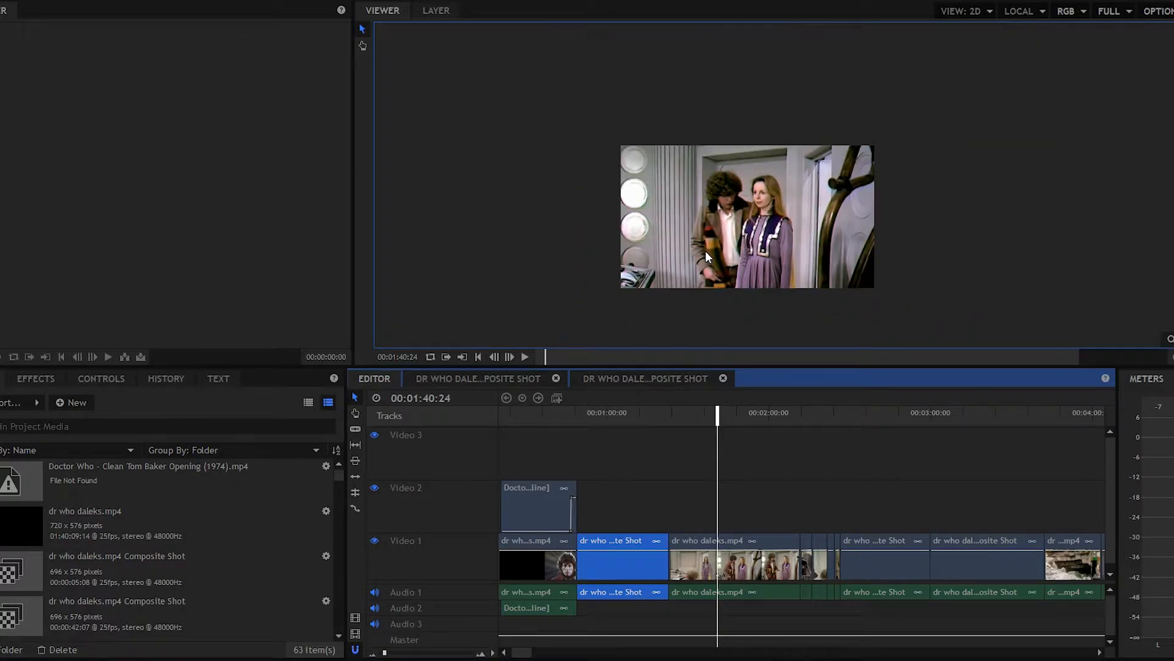
drag(579, 418, 603, 413)
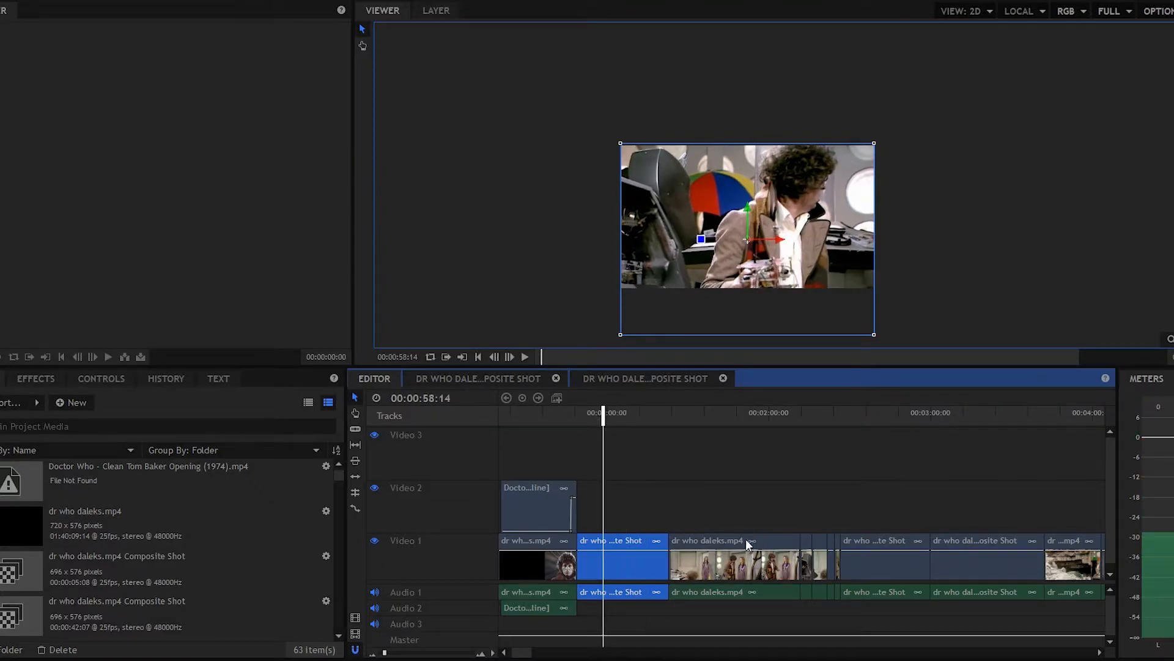
Look through the actions available for the dr who daleks.mp4 clip on Video 1, including Make Composite Shot, without applying any
click(710, 538)
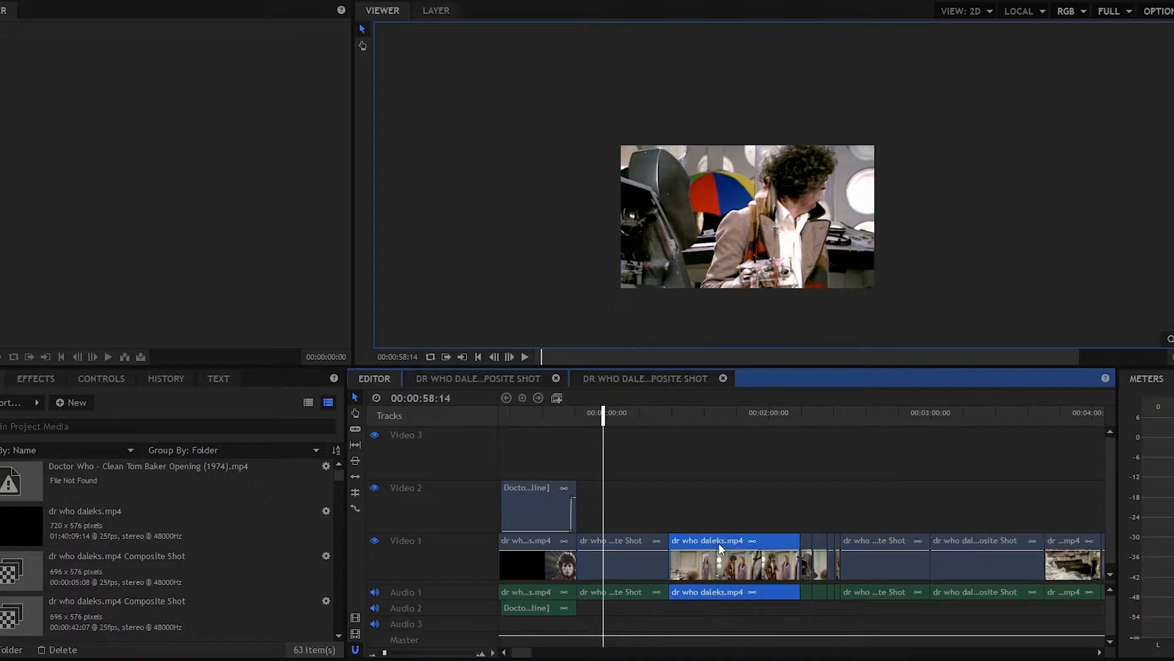
right_click(719, 543)
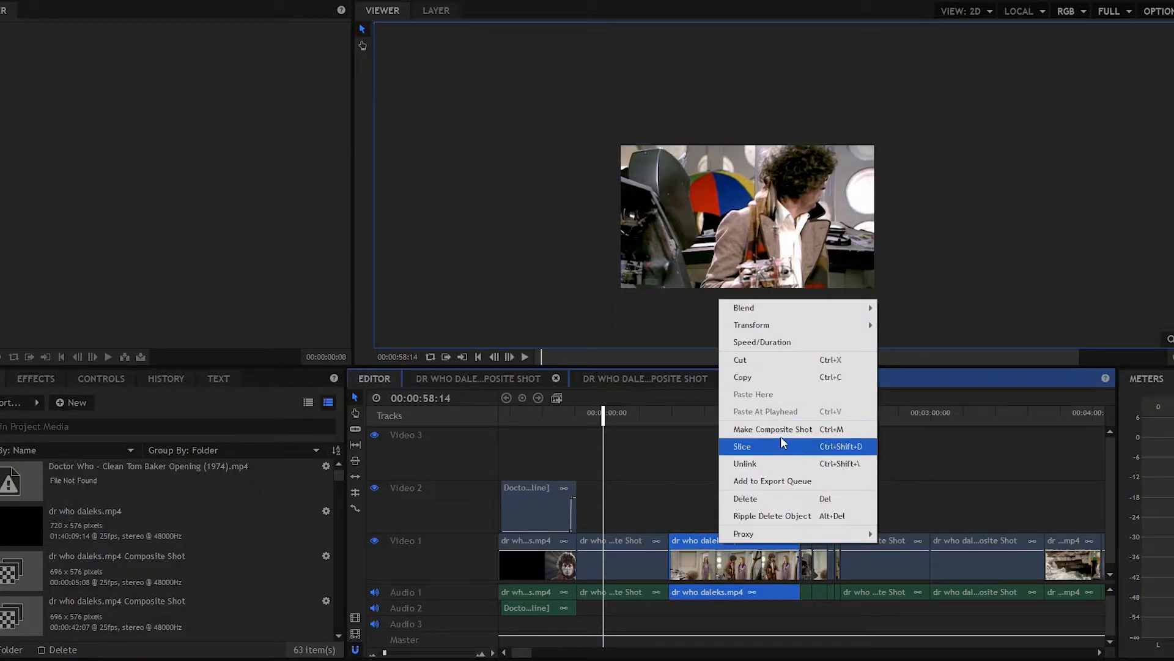
click(625, 545)
Open the first composite shot on Video 1 and compare its uncropped picture with the editor view and the other open composite shot
double_click(626, 538)
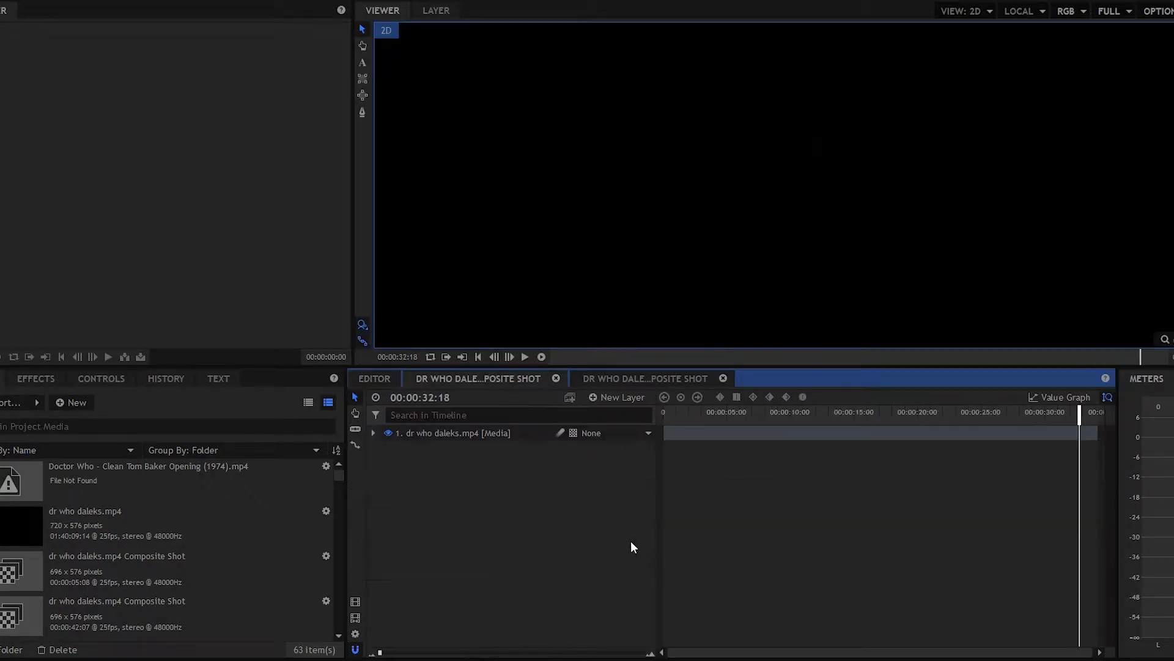
scroll(590, 203, down, 3)
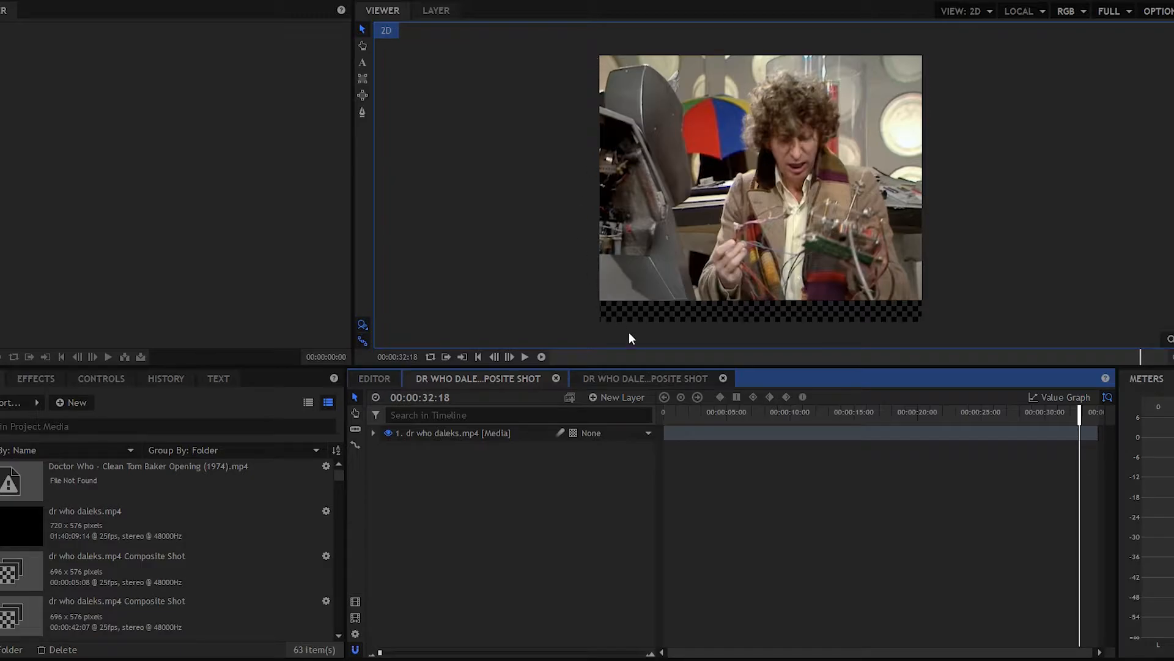
click(371, 379)
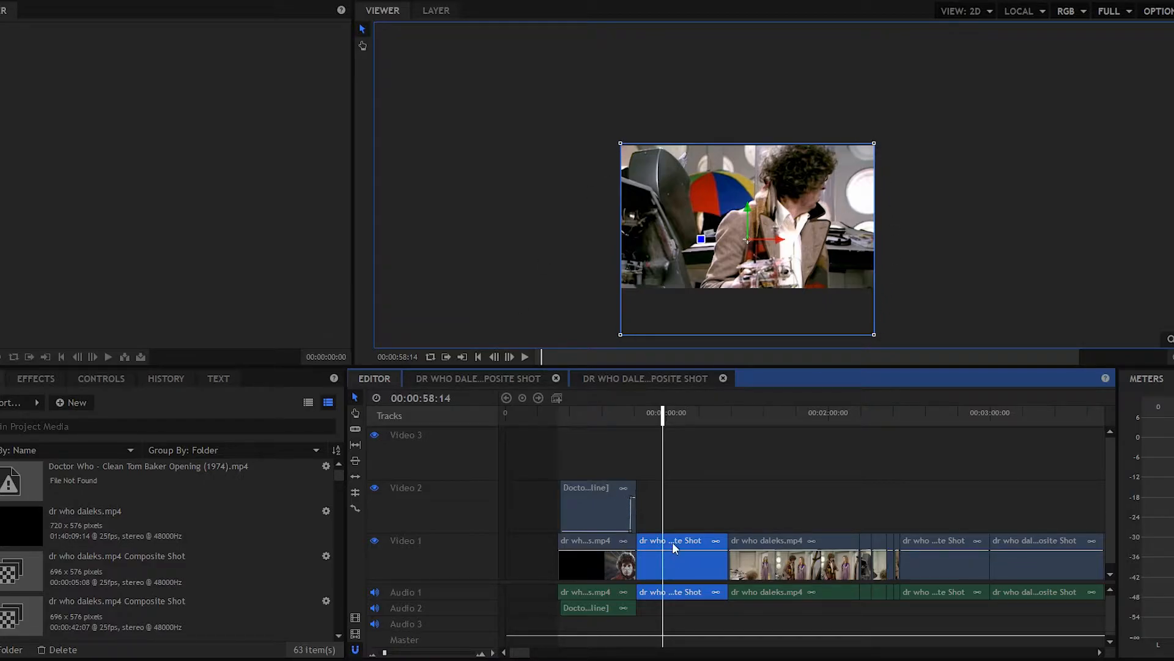
click(651, 380)
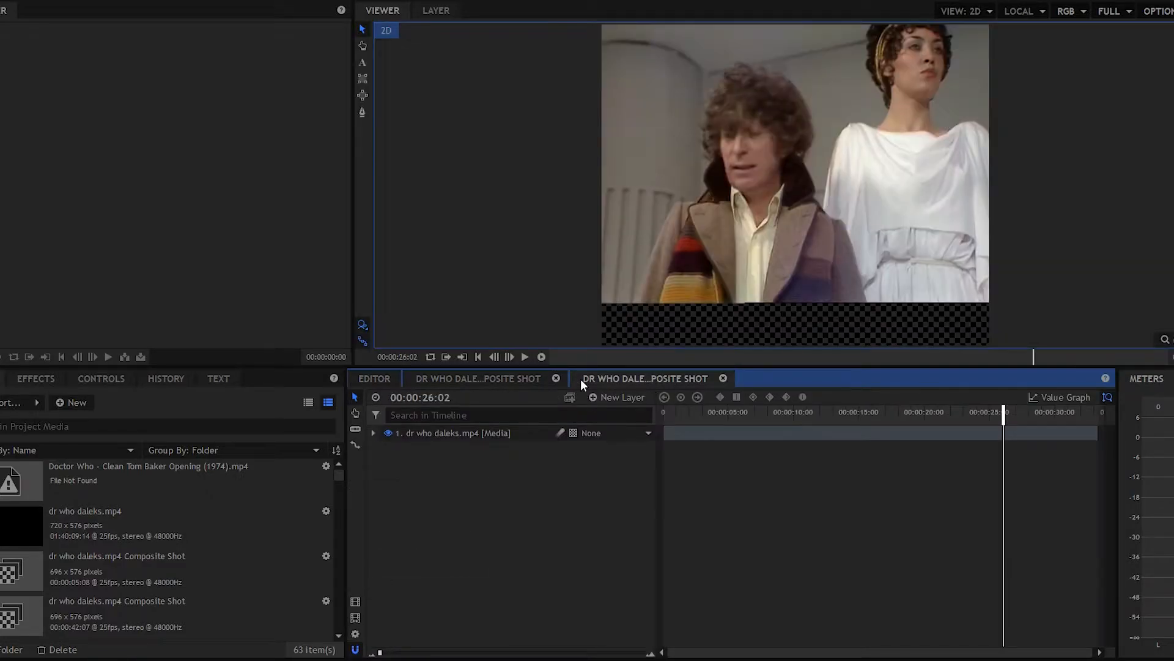
click(526, 378)
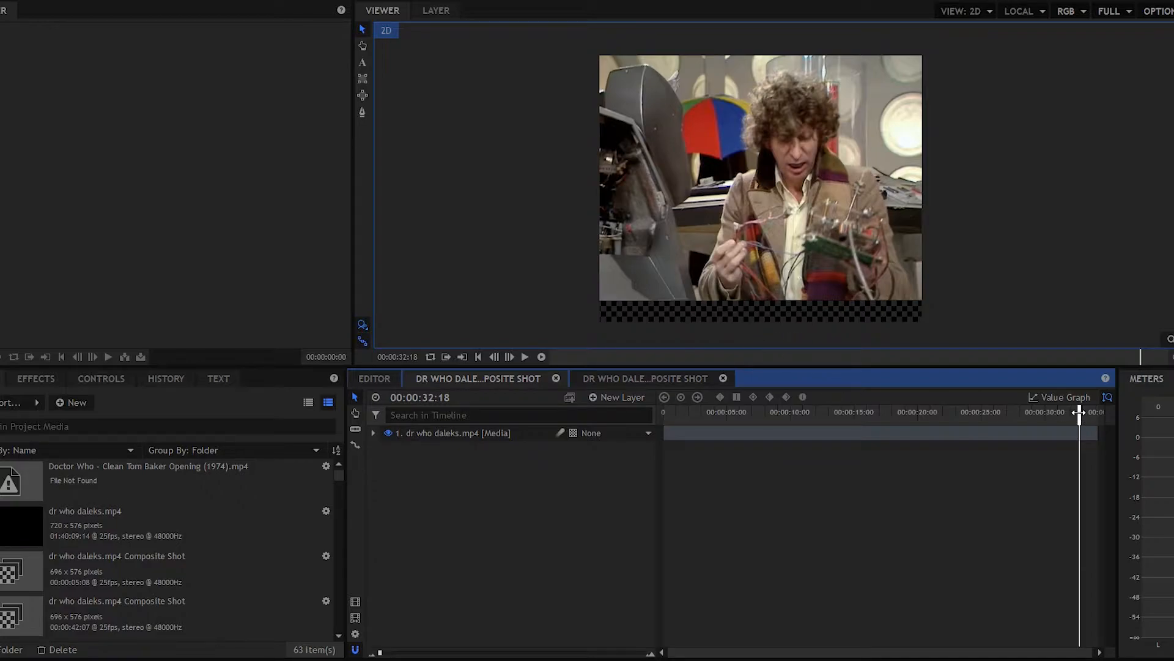
Inspect the repositioned media layer in the first composite shot at 00:00:30:11, 00:00:04:15 and 00:00:20:16
drag(1078, 413, 1051, 413)
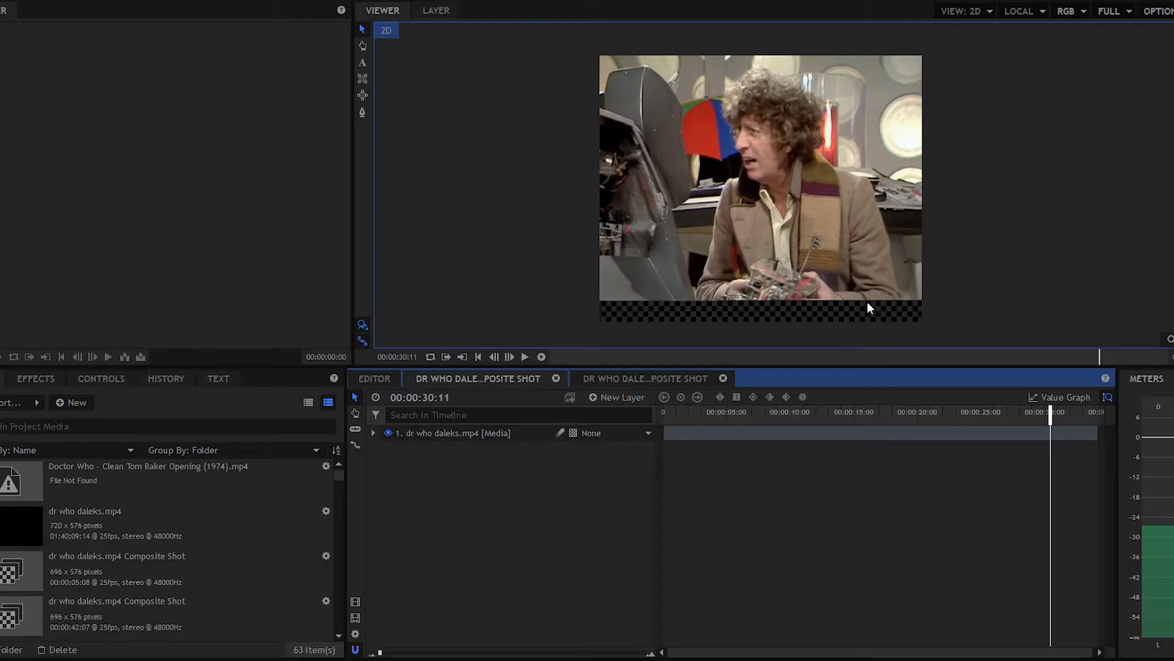
drag(1051, 414, 716, 408)
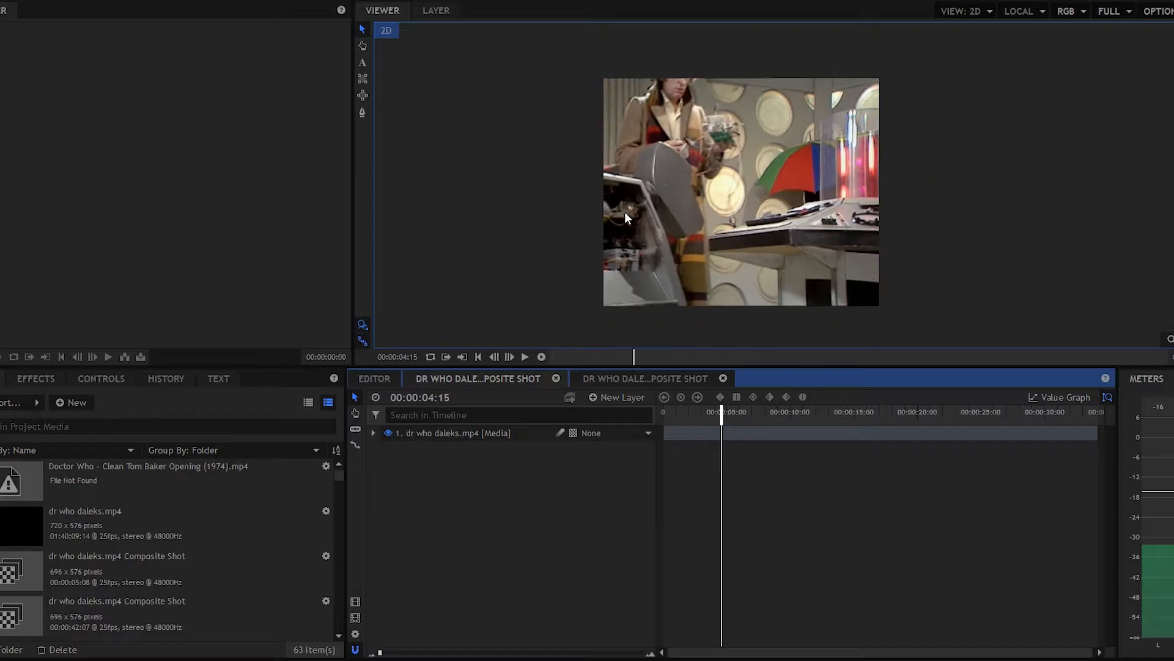
click(664, 189)
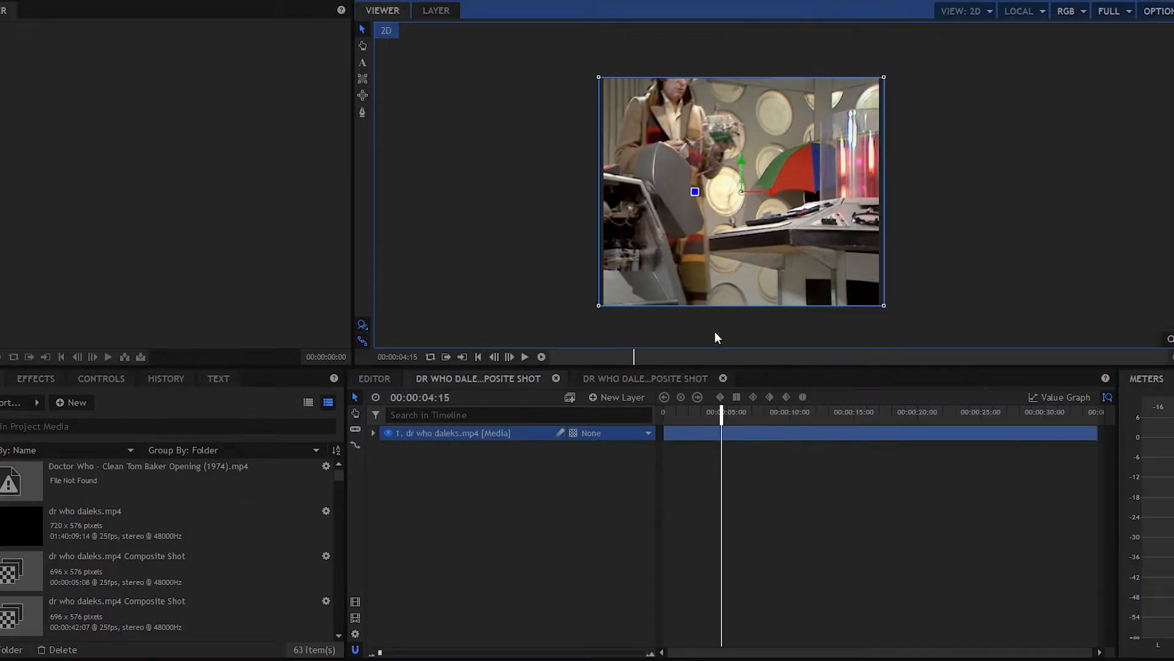
drag(720, 412, 926, 385)
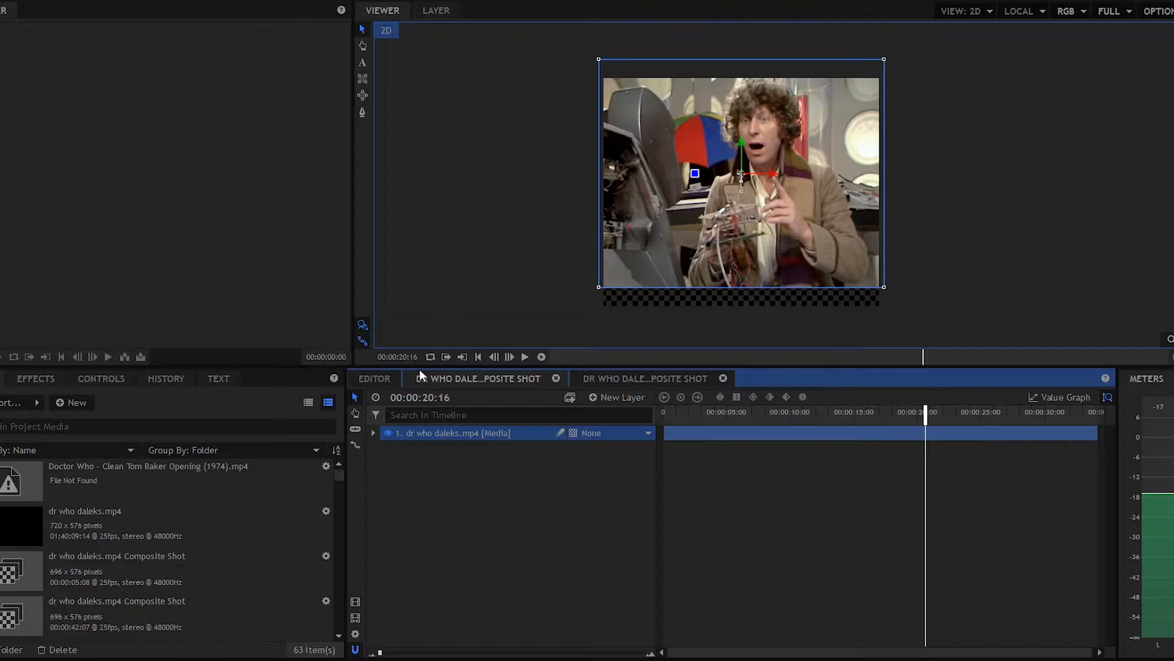
Preview the editor timeline up to 00:02:22:09 and open the short composite shot located there
click(386, 382)
drag(661, 412, 724, 406)
drag(855, 413, 888, 392)
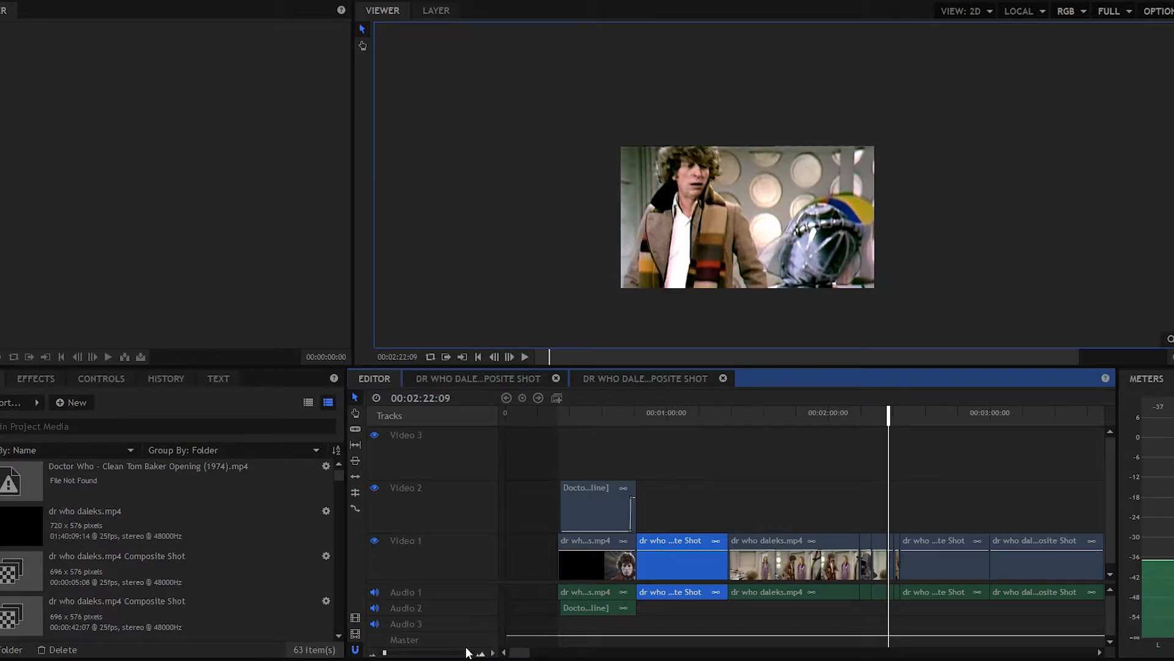
click(394, 654)
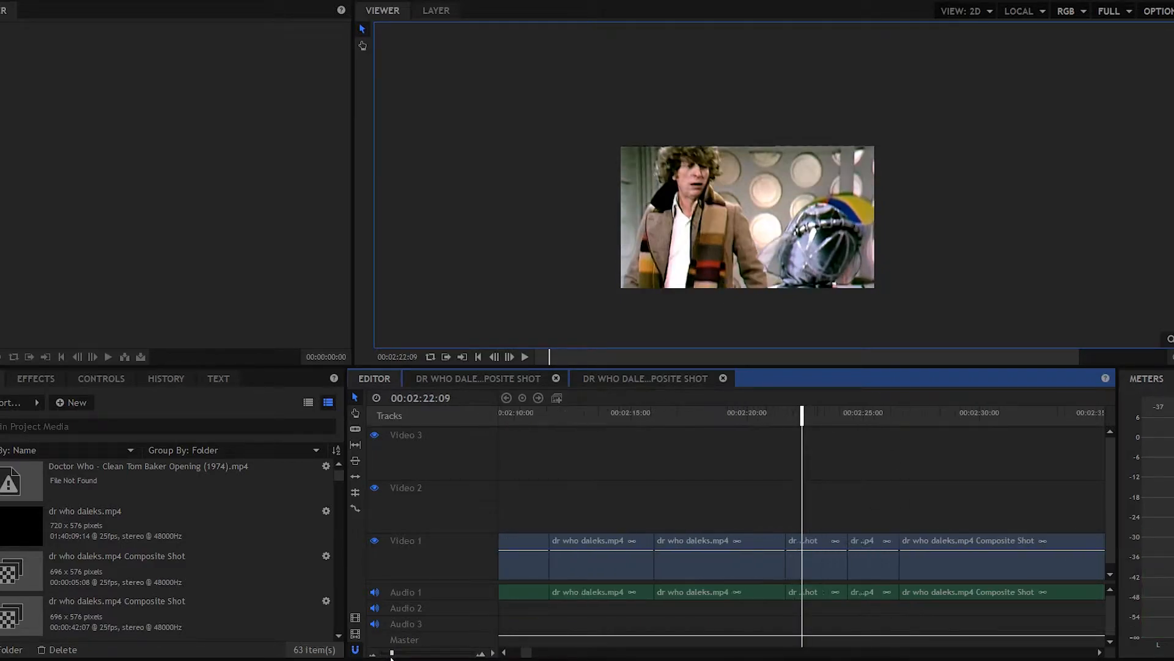
double_click(818, 542)
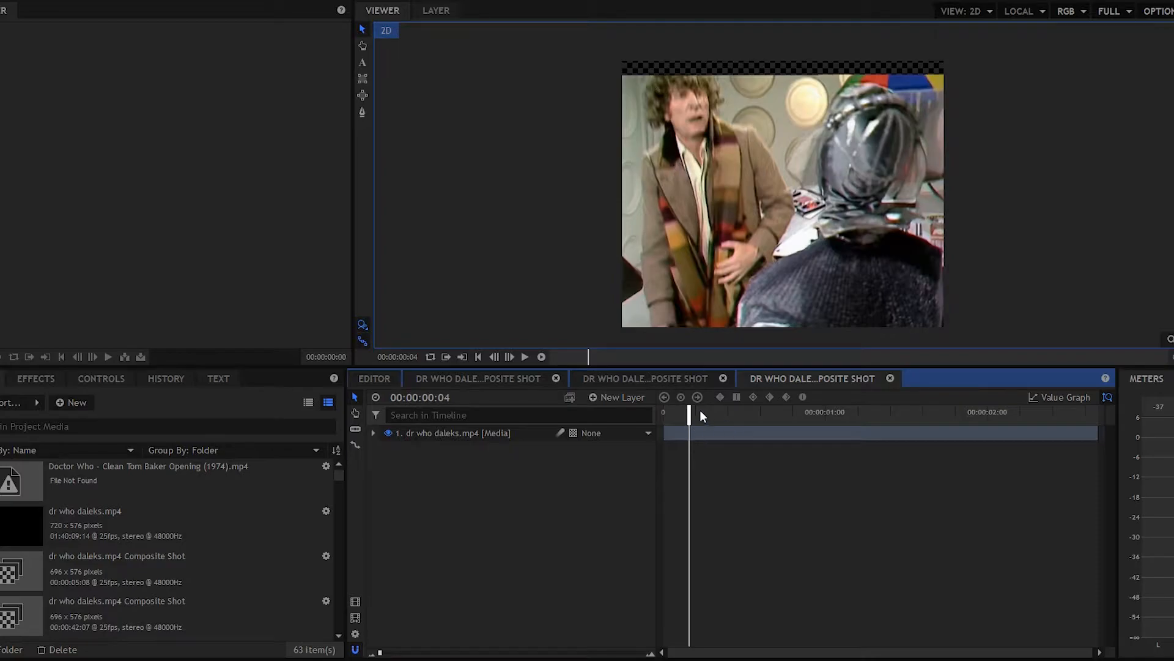
Select the media layer and follow its movement from the composite shot's start to 00:00:01:14
drag(692, 411, 665, 422)
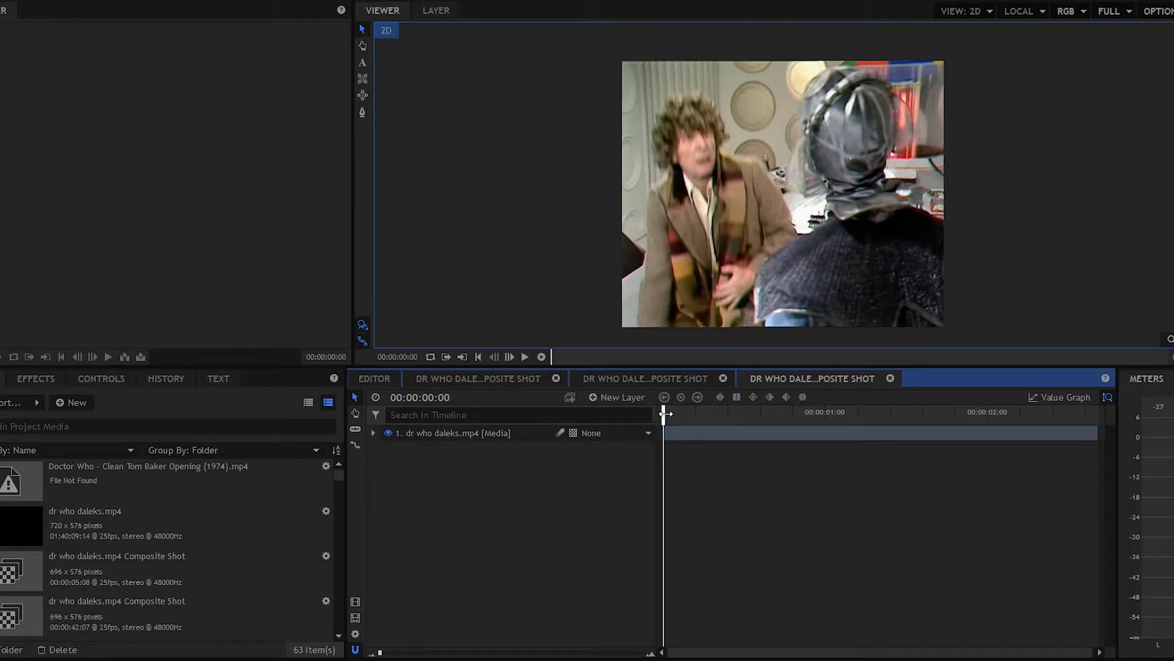
click(757, 184)
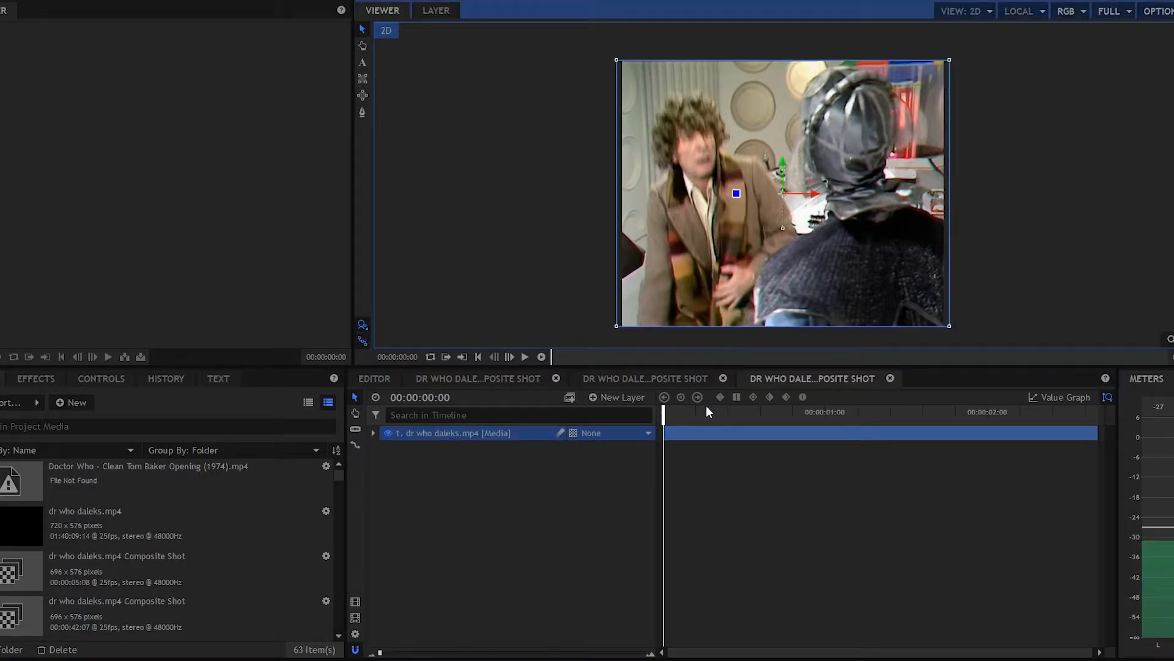
click(666, 414)
drag(667, 414, 911, 393)
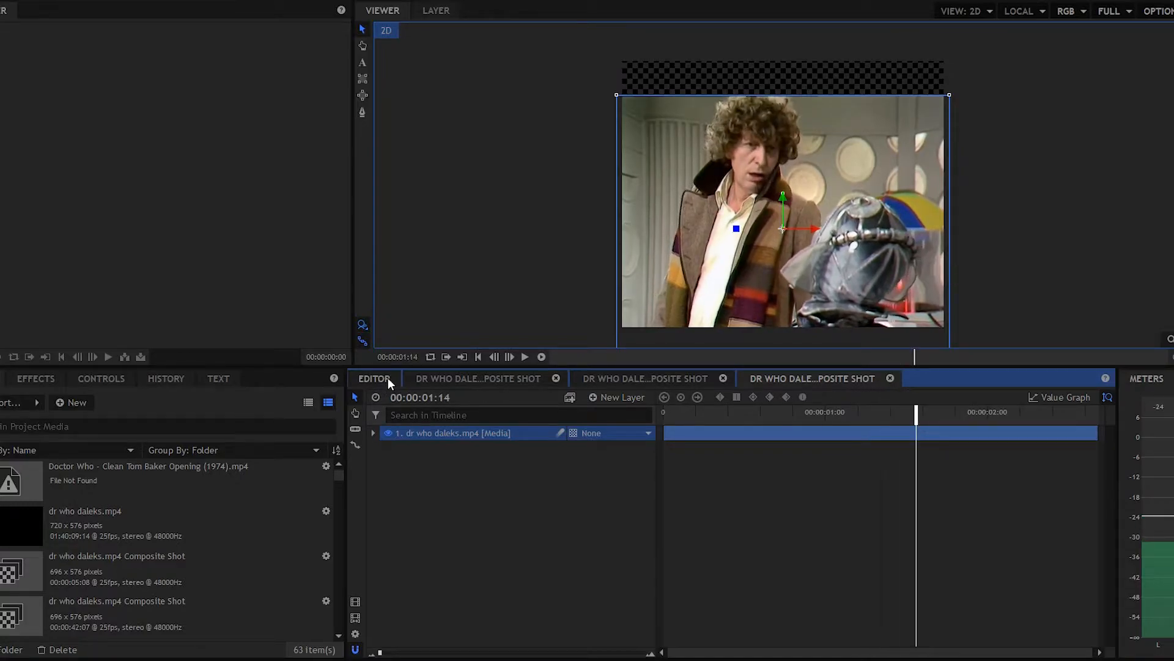
Return to the main edit and preview the Video 1 clips at 00:02:25:08, 00:02:30:19 and 00:03:07:22
click(375, 378)
drag(801, 409, 954, 398)
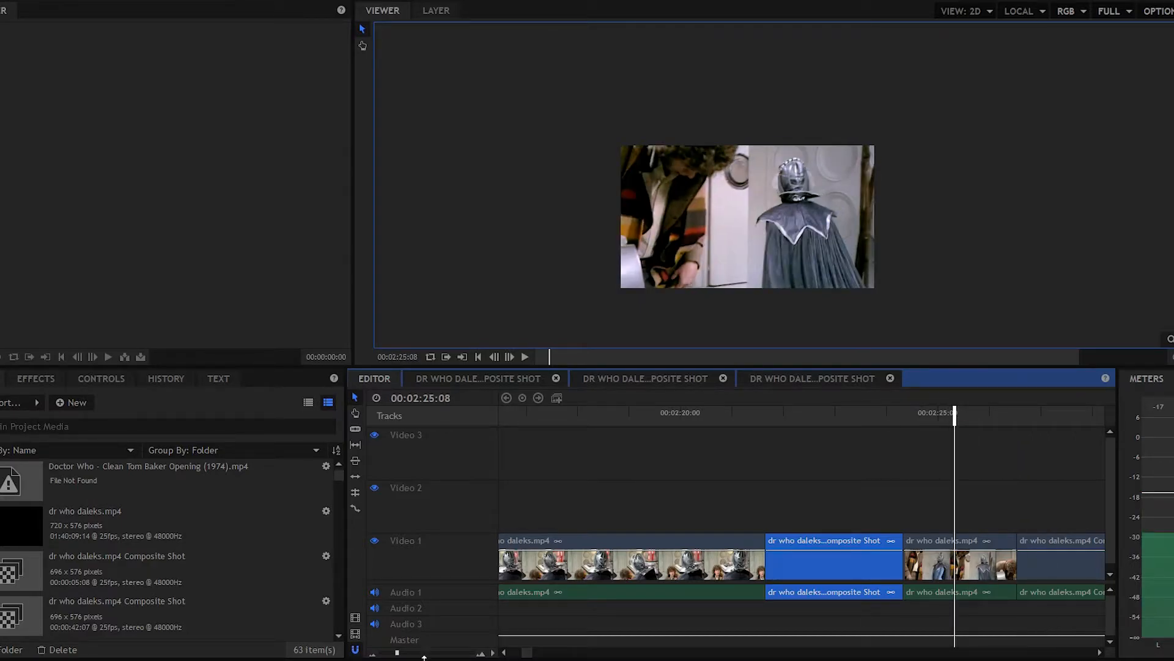
drag(528, 653, 527, 653)
drag(396, 653, 395, 654)
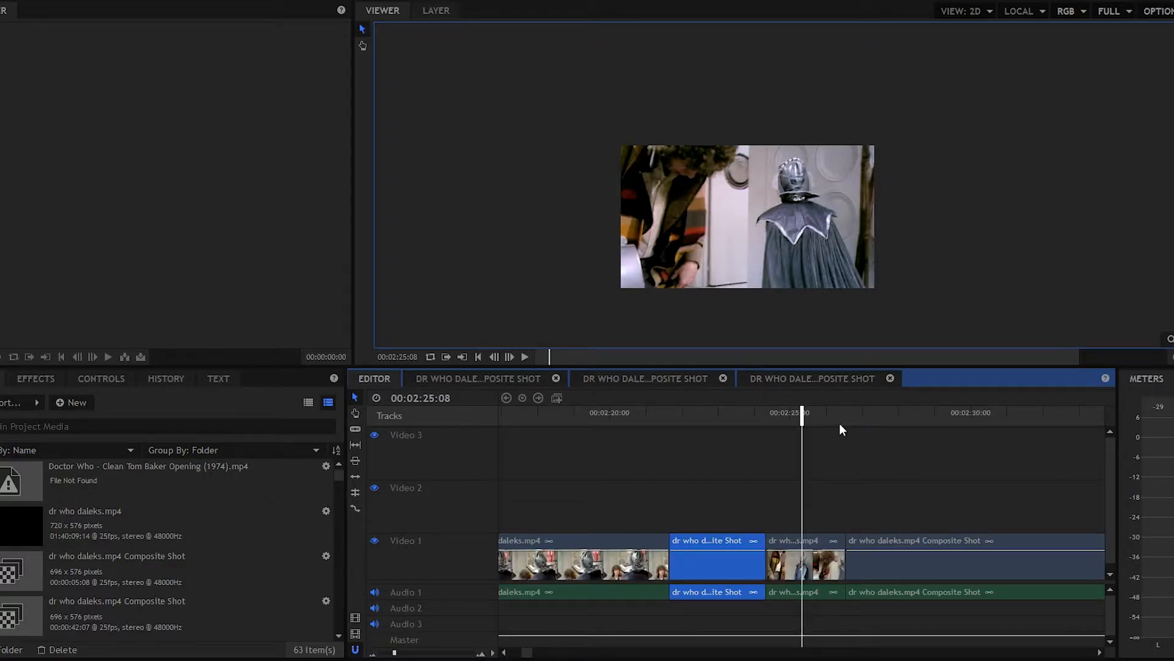
drag(802, 414, 999, 401)
drag(398, 656, 387, 656)
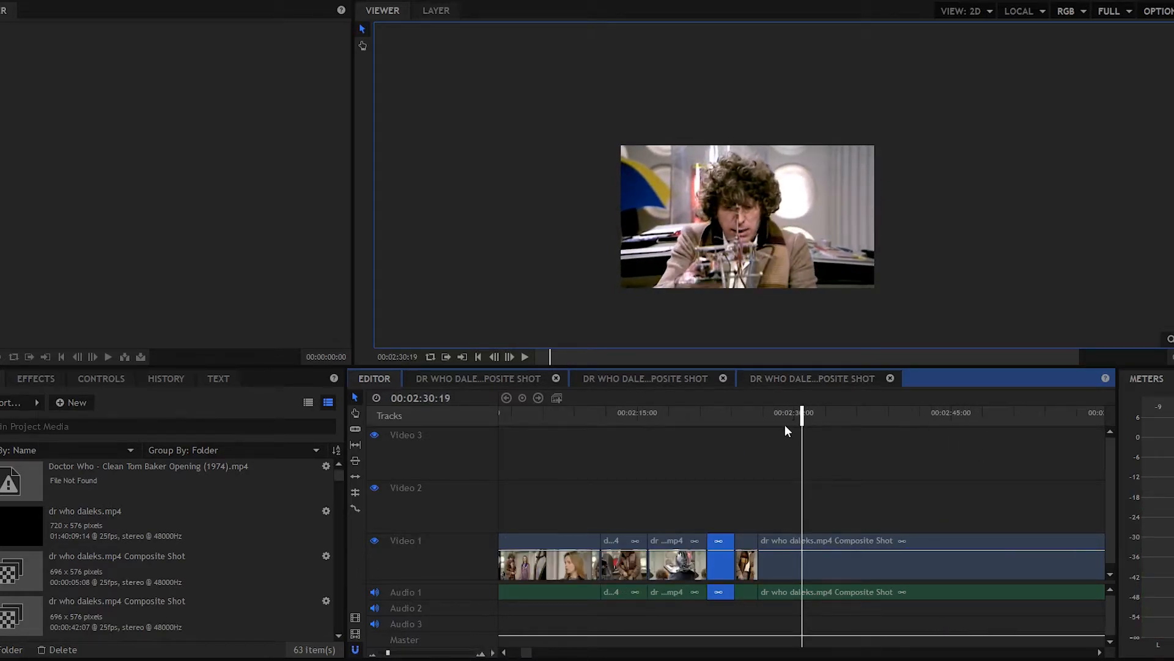
drag(800, 414, 939, 415)
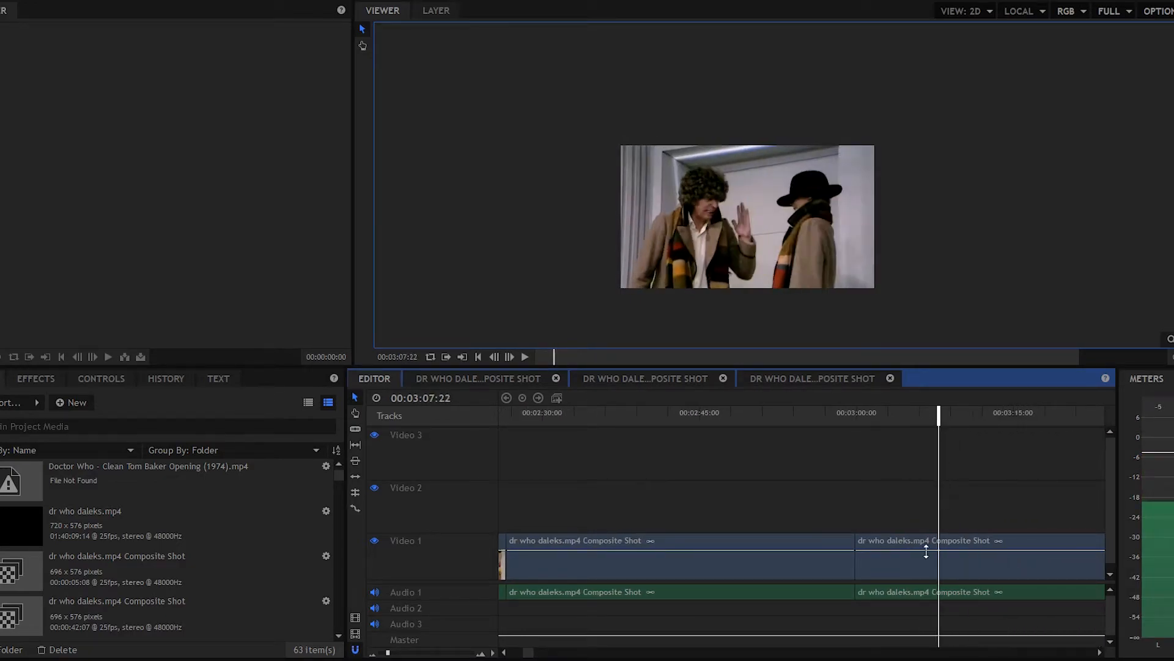
Open the Video 1 composite shot at 00:03:07:22, select its media layer and play the shot from its start to 00:00:42:06
drag(529, 652, 531, 653)
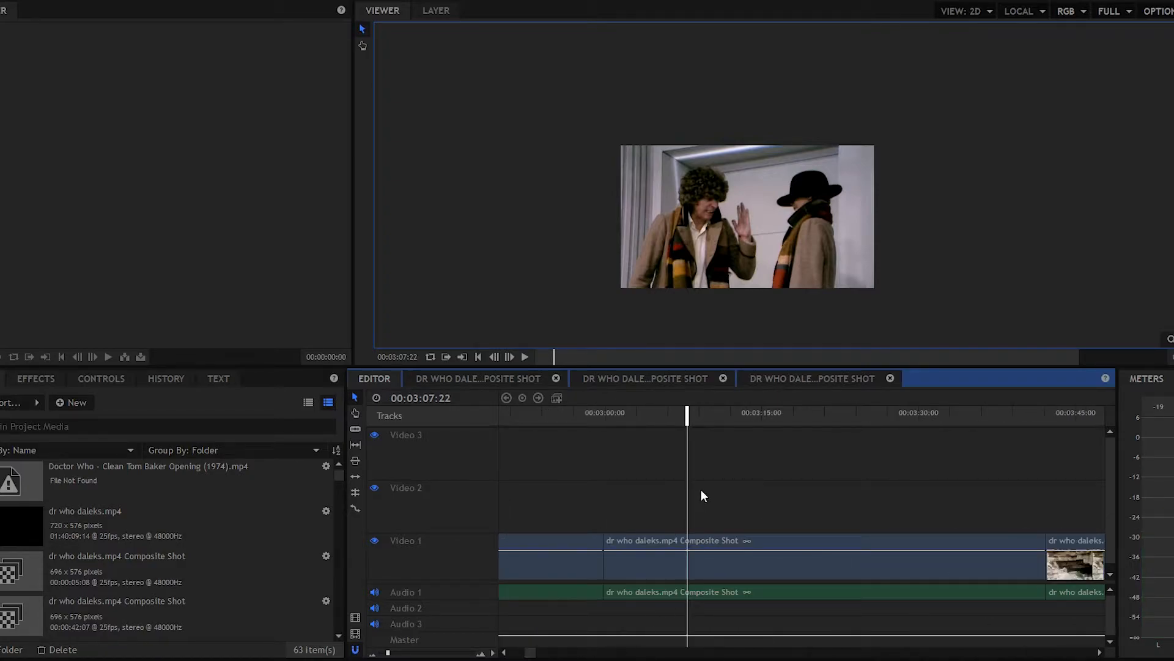
double_click(644, 536)
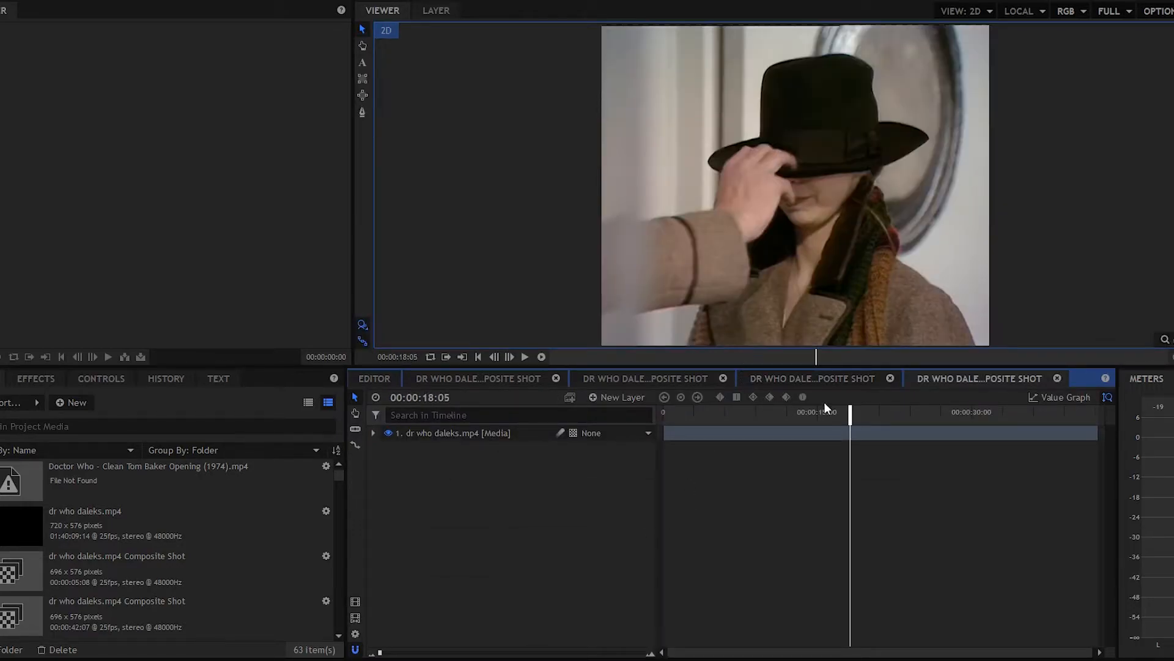
drag(850, 413, 663, 414)
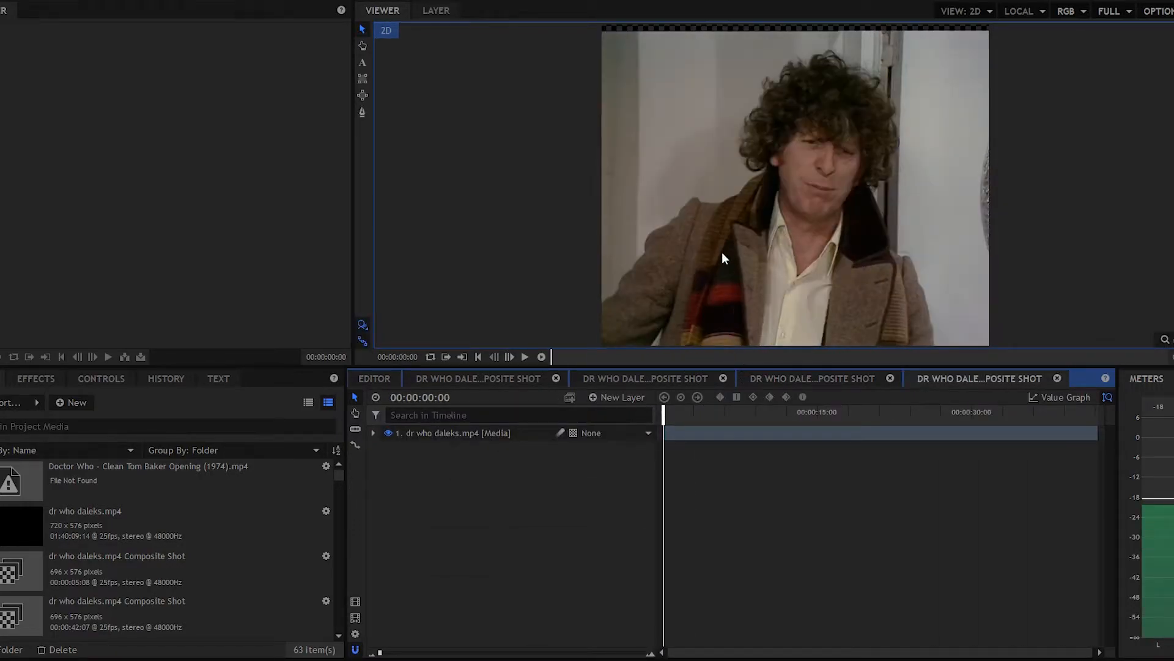
scroll(721, 252, down, 1)
scroll(741, 295, down, 2)
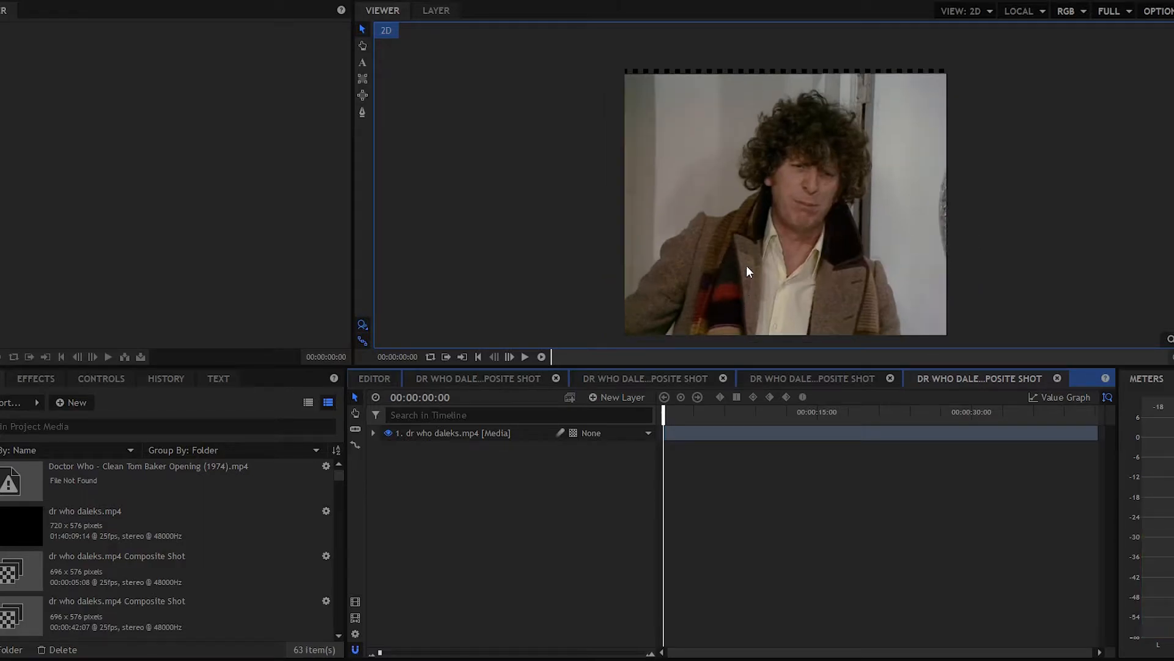
click(746, 266)
click(525, 354)
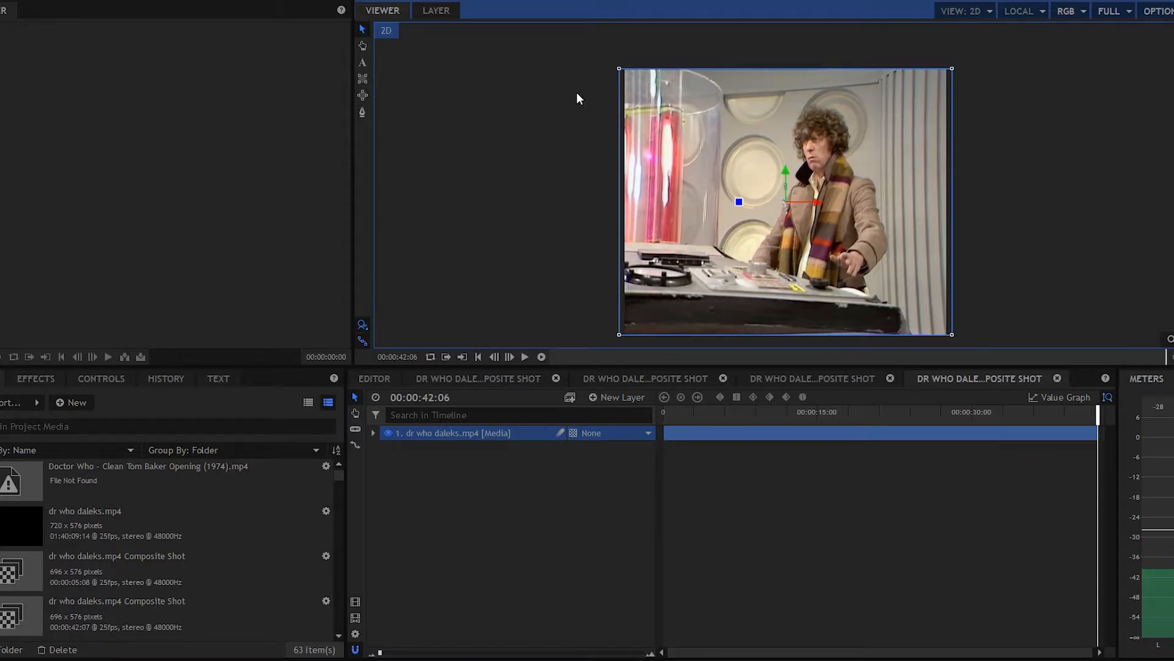
Return to the main edit, play the reframed composite shot clip from 00:03:00:01 to 00:03:41:18, and view the whole timeline
click(383, 377)
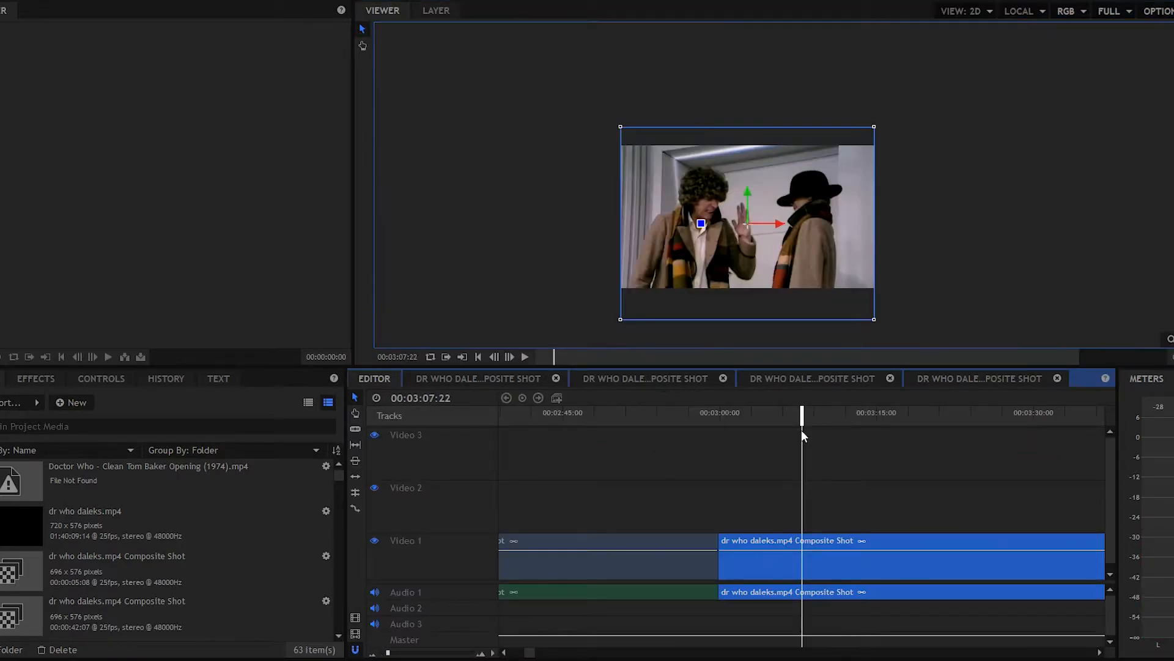
drag(799, 415, 720, 422)
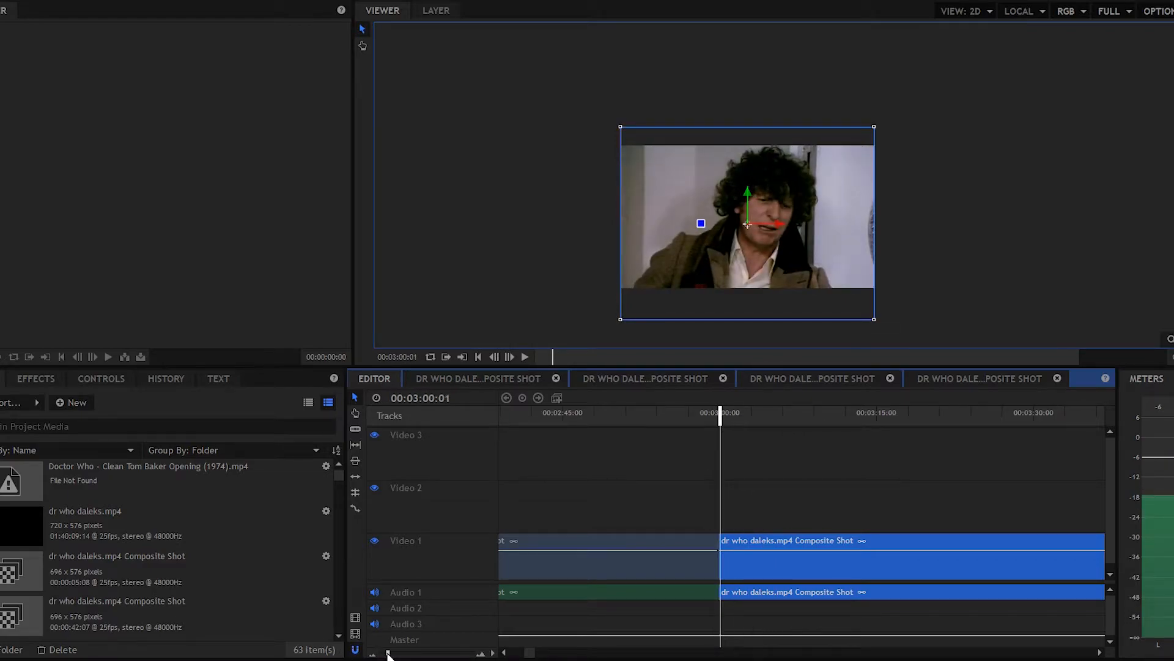
drag(387, 653, 385, 653)
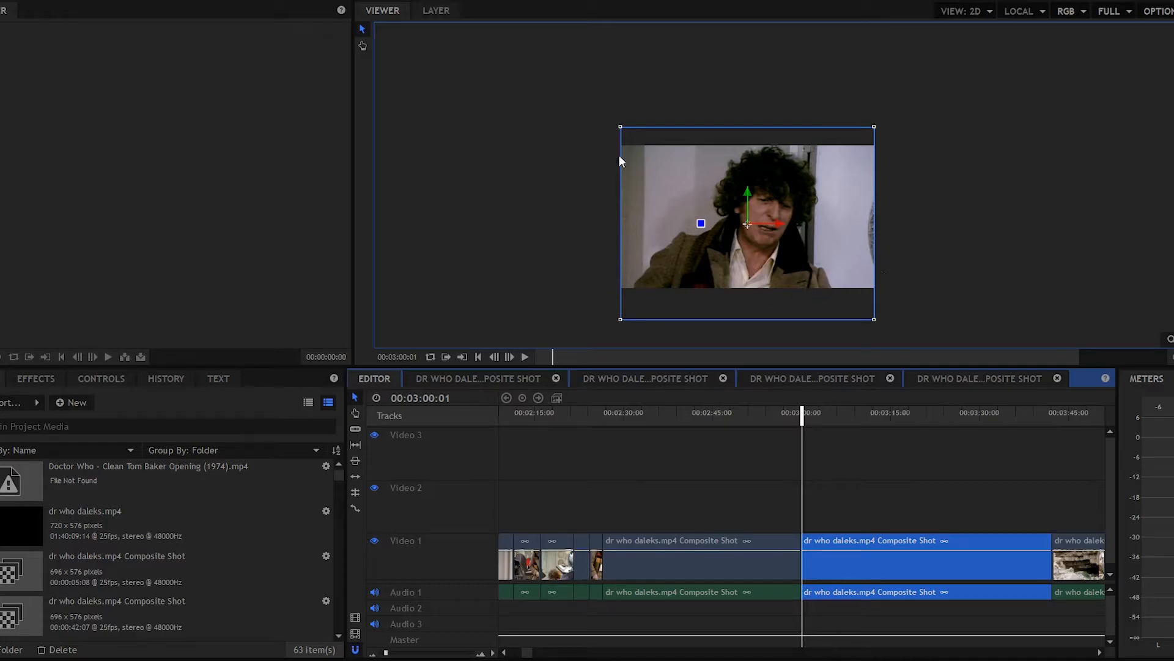
click(524, 358)
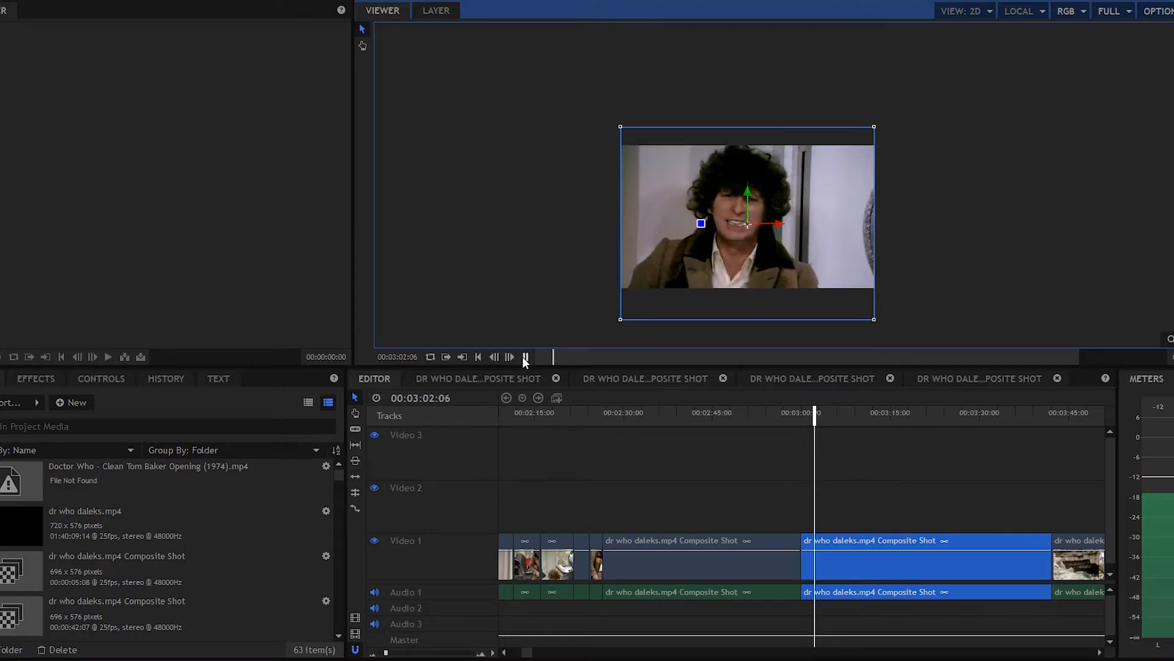
click(567, 214)
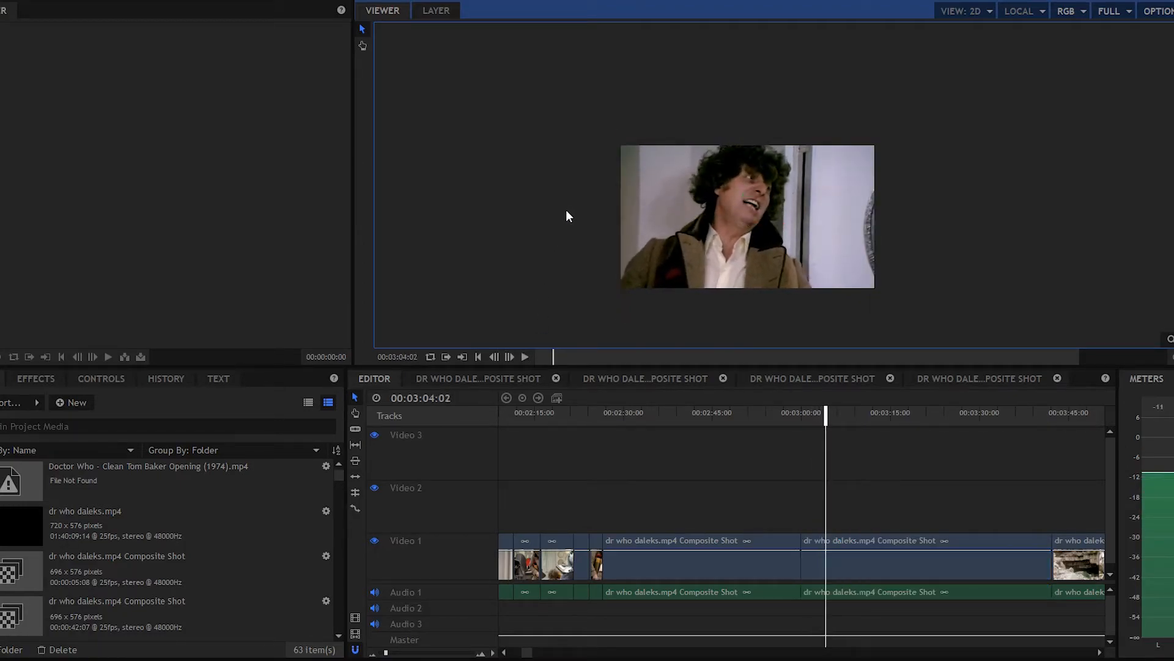
click(525, 356)
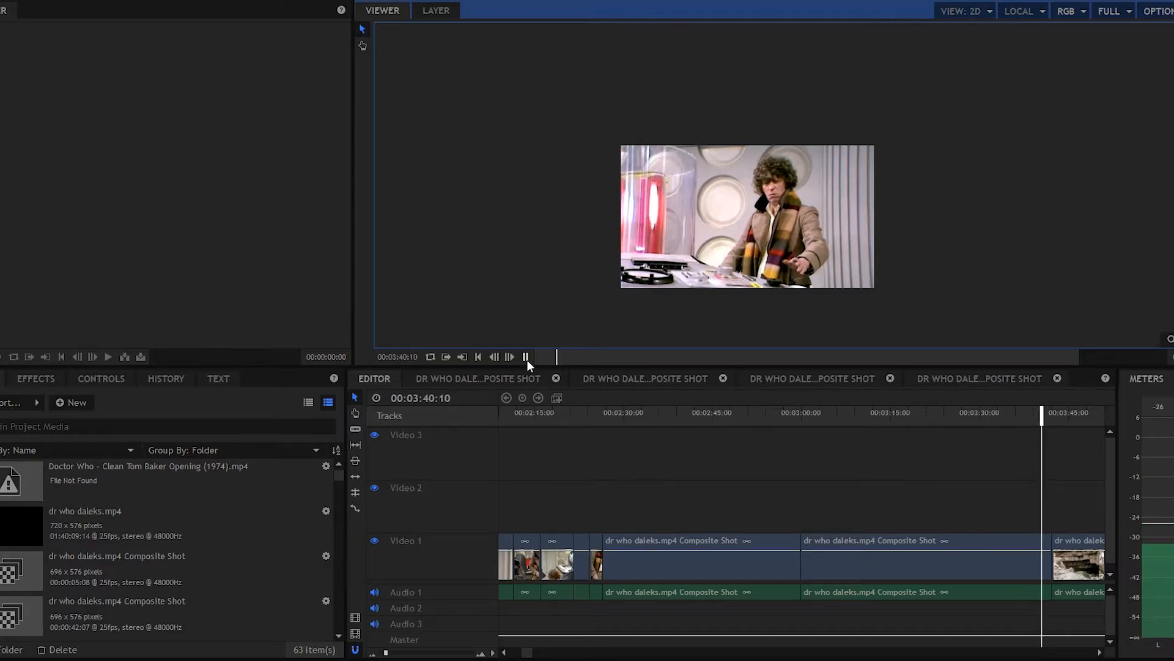
click(526, 357)
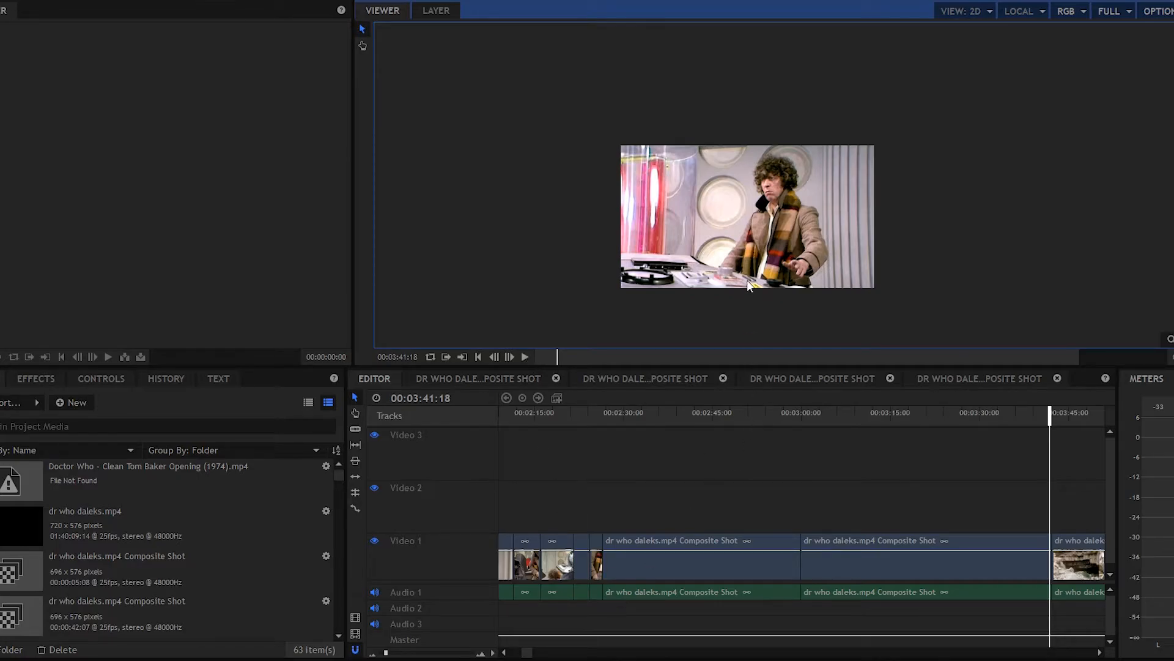
scroll(747, 284, up, 2)
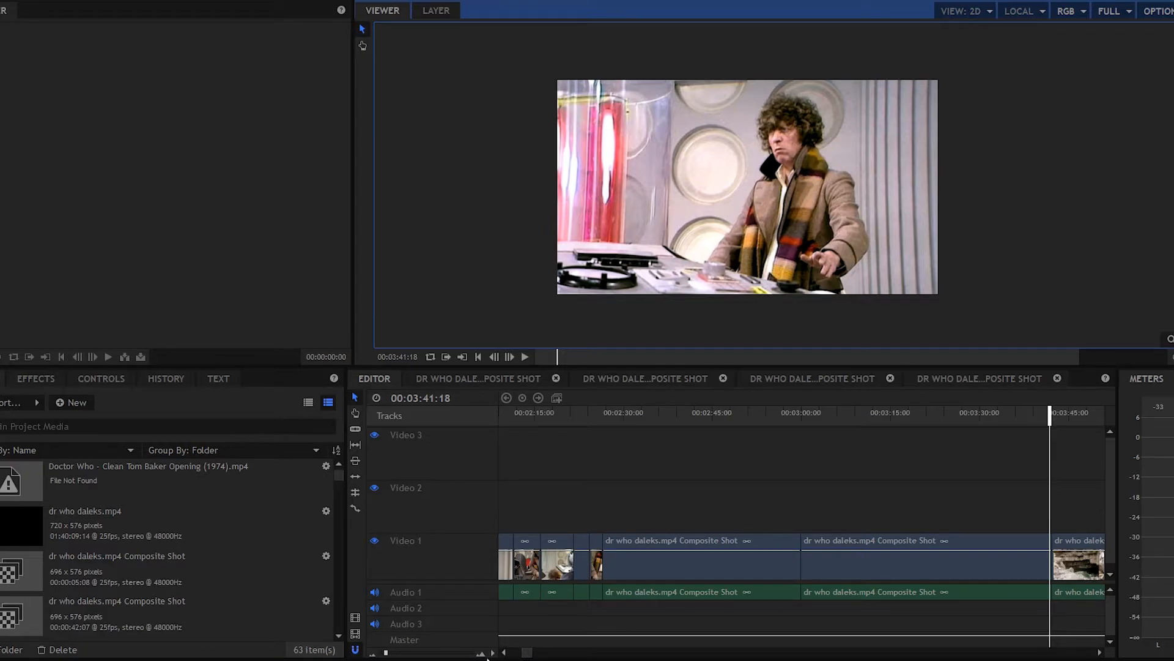
drag(386, 653, 380, 653)
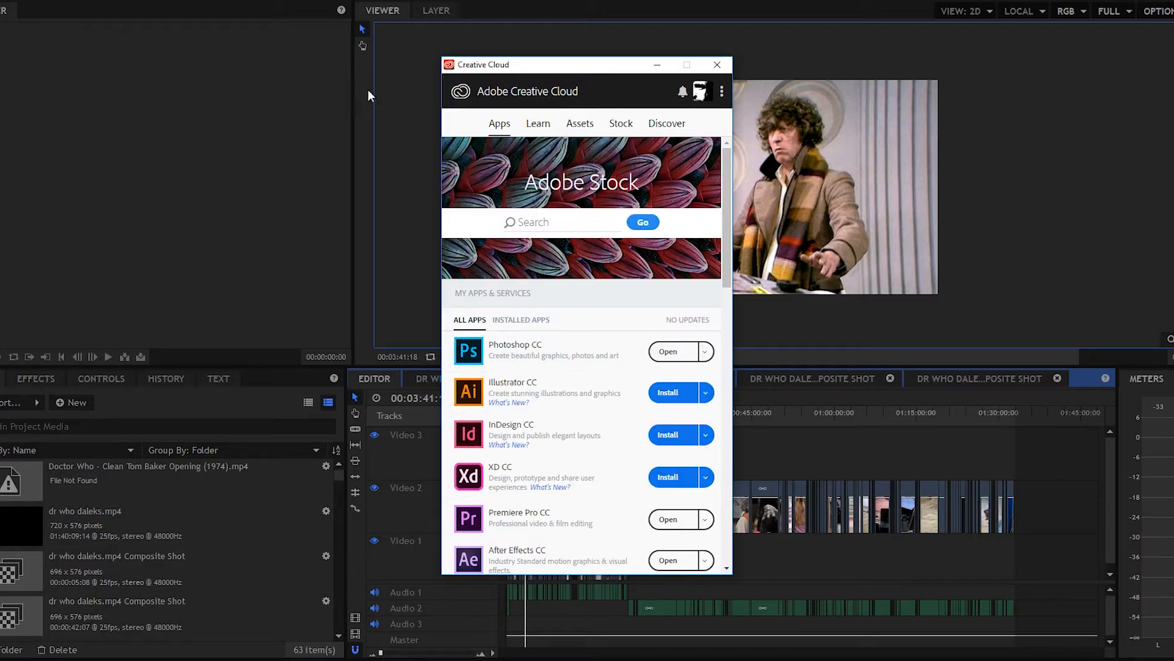
Launch Premiere Pro from Creative Cloud and open the recent project wws2
click(666, 519)
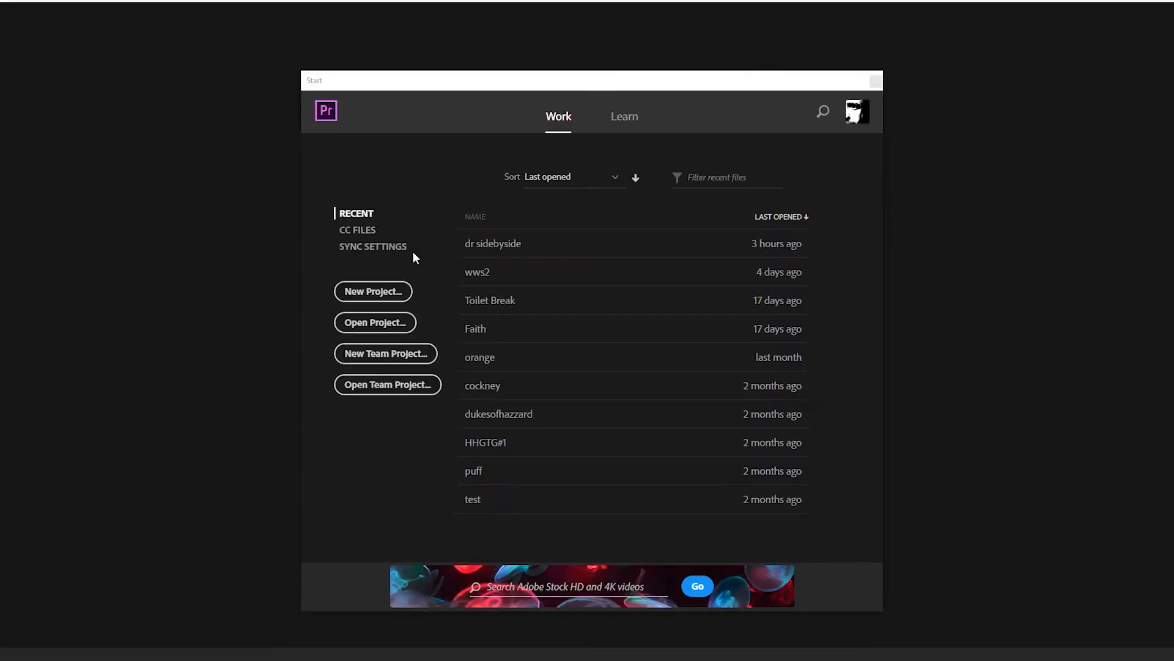
click(472, 271)
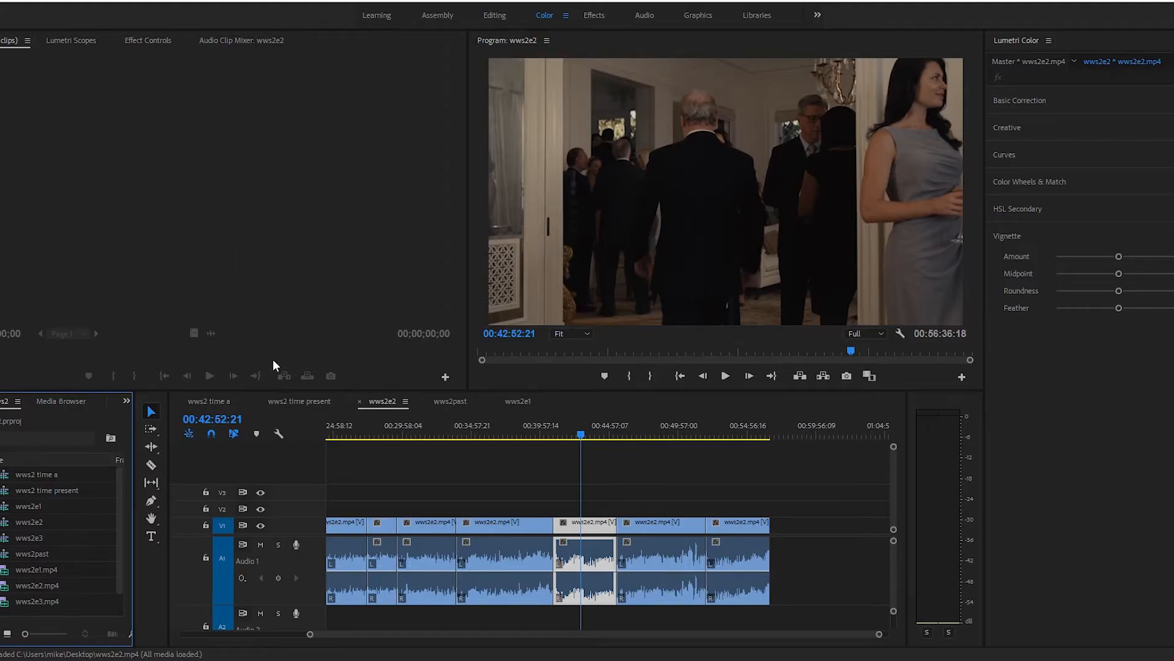
Look through the wws2 time a, wws2 time present, wws2past and wws2e1 sequences, and scrub wws2e2 to 00:45:36:12
click(210, 401)
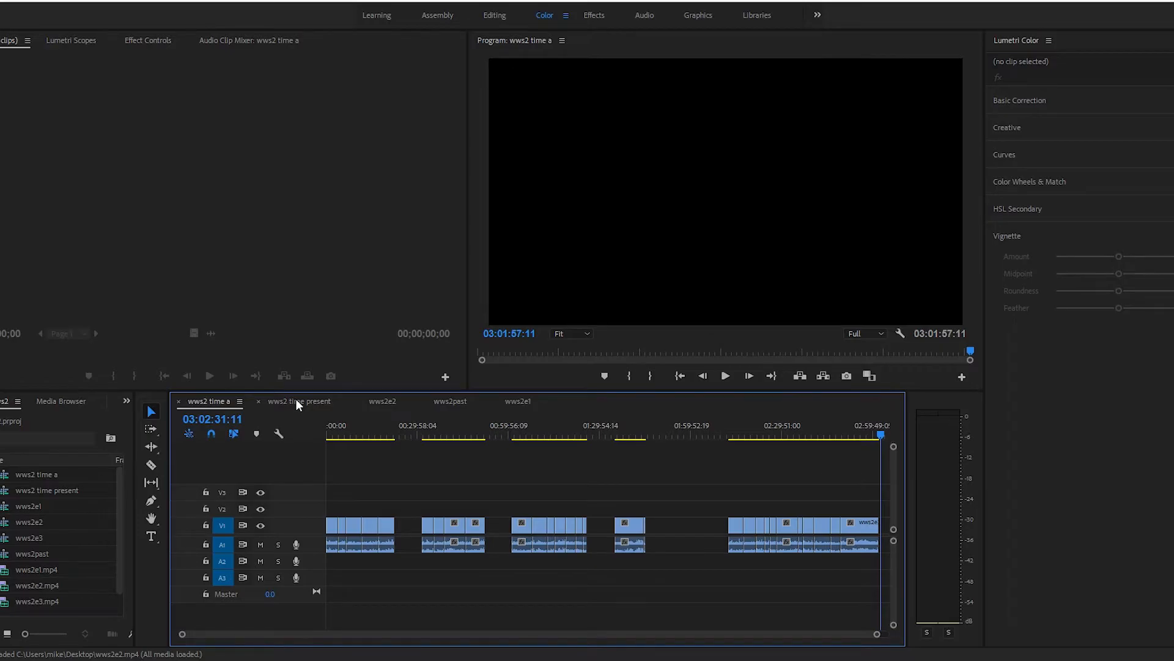
click(297, 401)
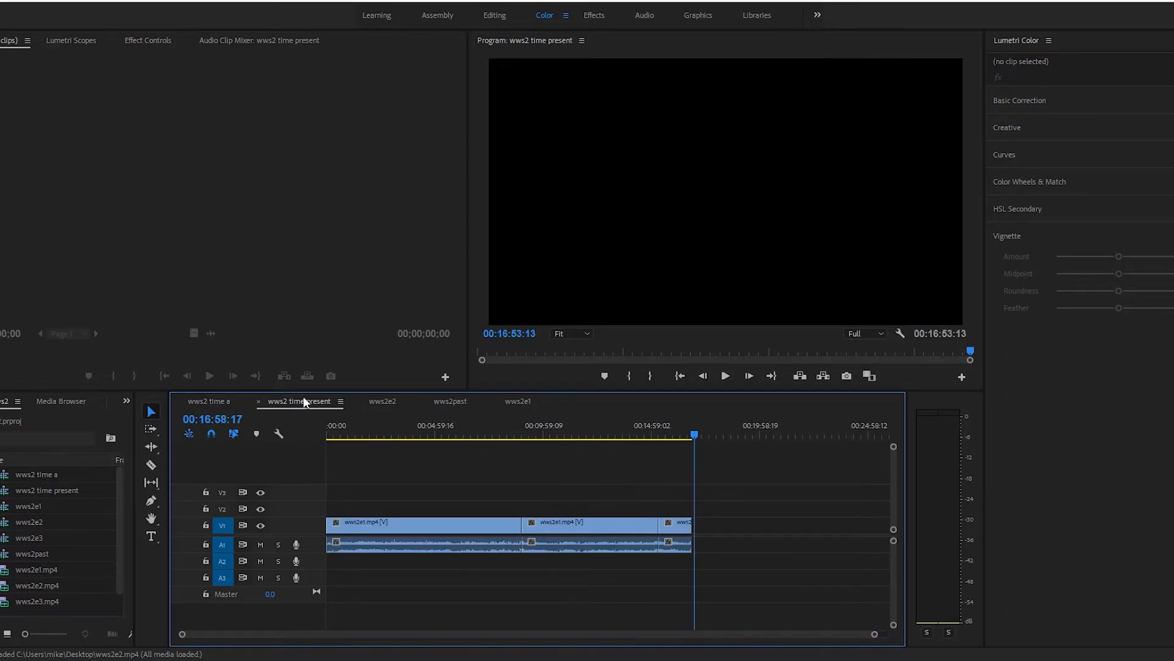
click(383, 400)
click(457, 401)
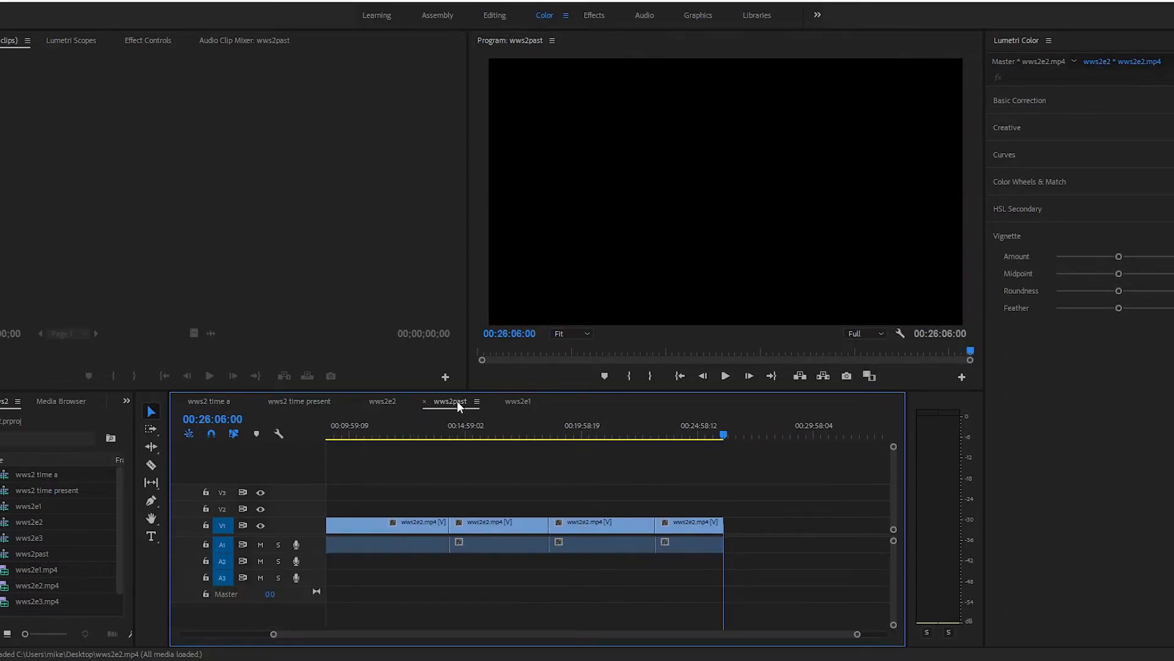
click(520, 401)
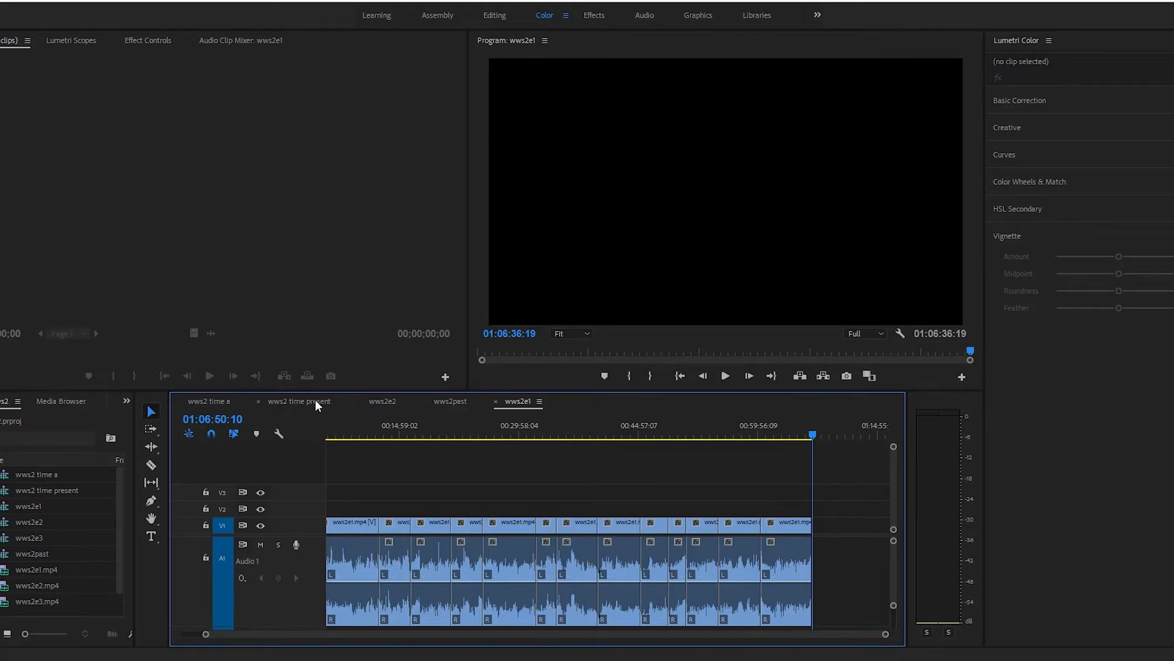
click(383, 402)
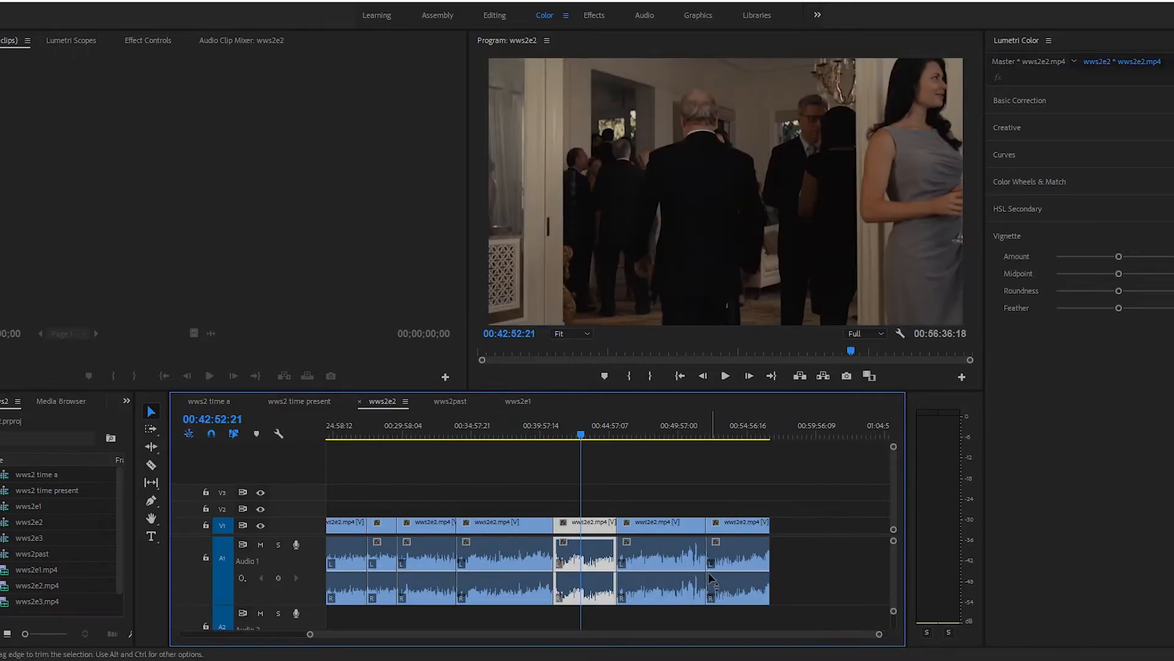
drag(582, 433, 620, 433)
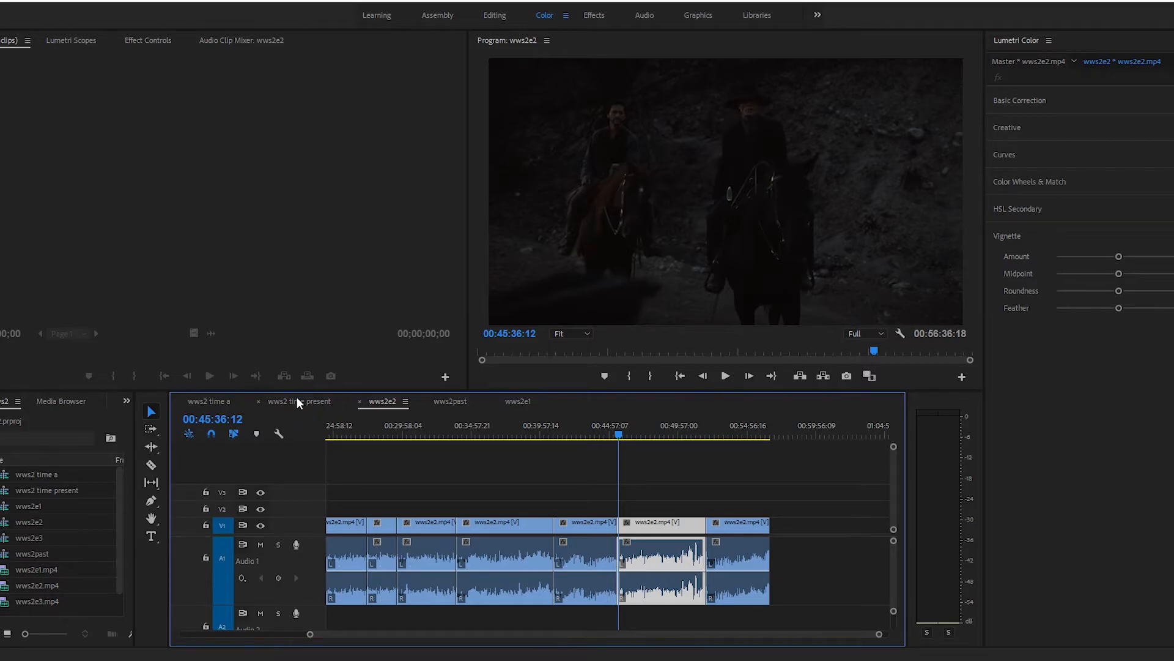
Open the wws2 time a sequence and preview its first group of clips from 00:00:52:04 to 00:19:46:22
click(205, 400)
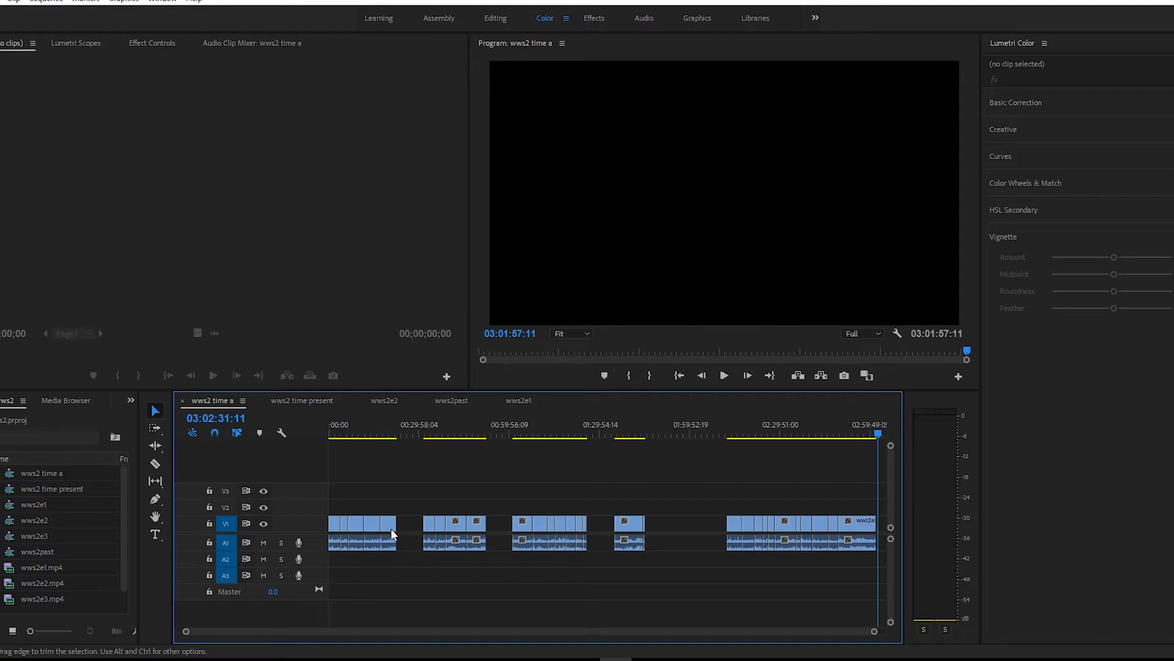
click(334, 435)
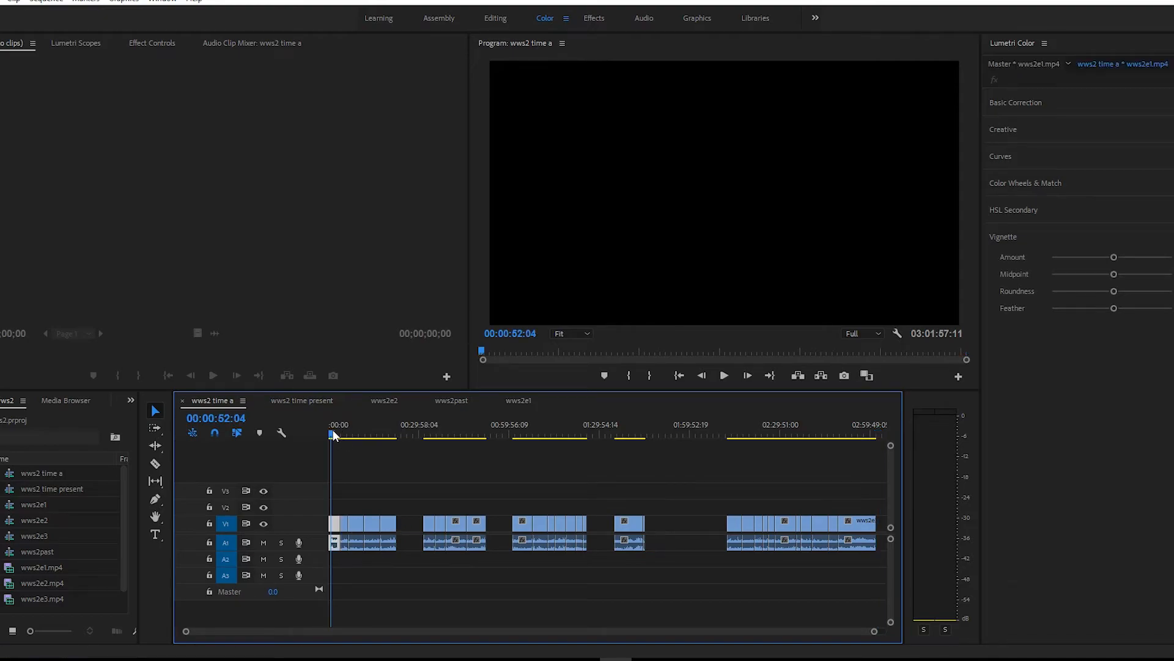
click(339, 435)
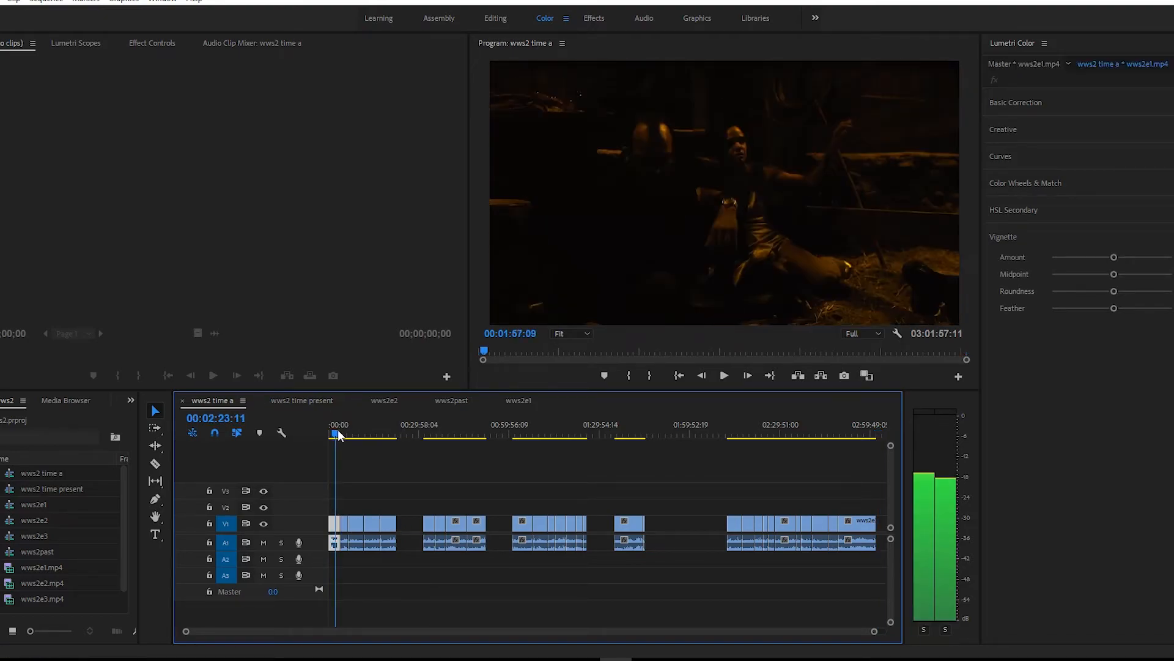
drag(338, 435, 339, 434)
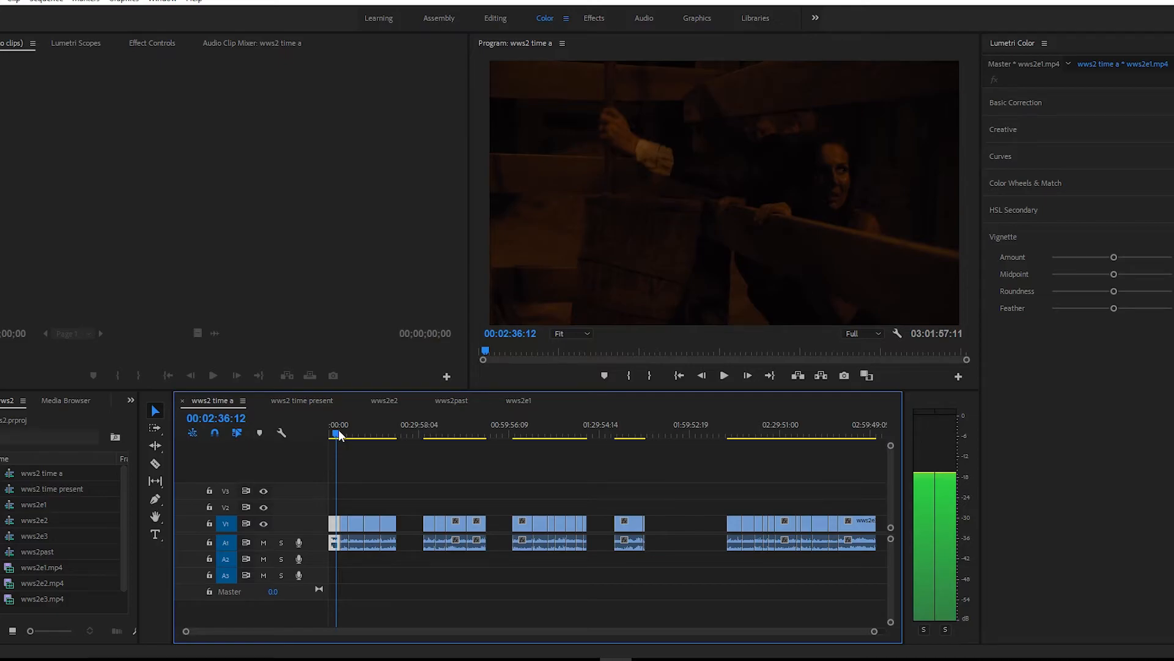
click(724, 375)
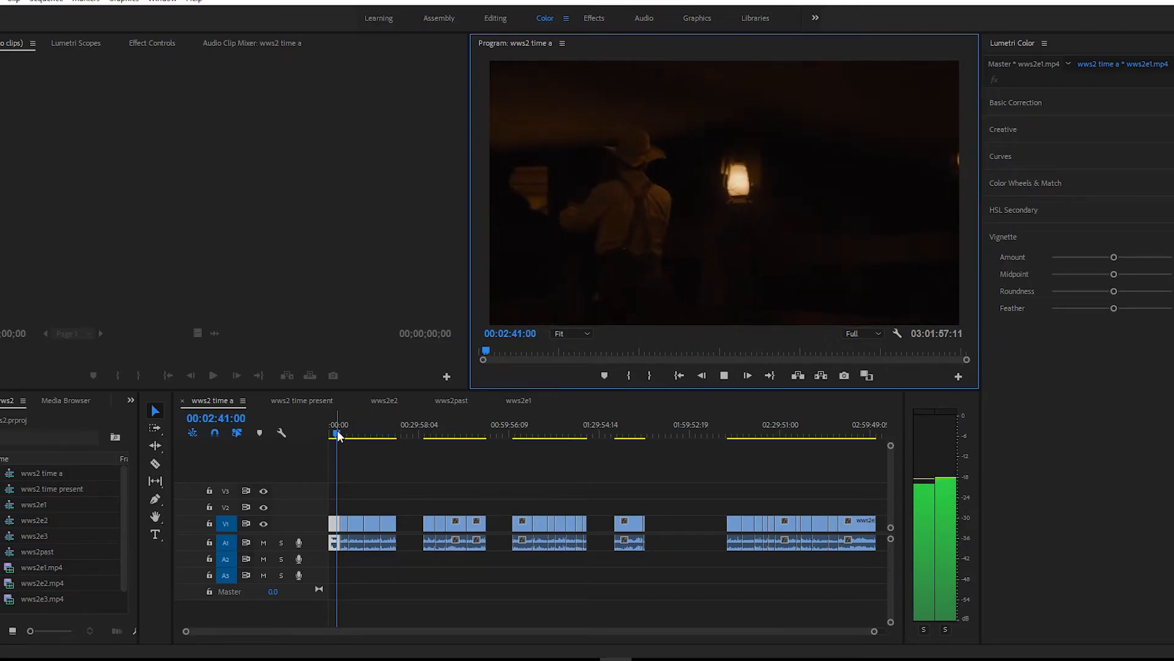
drag(337, 435, 387, 441)
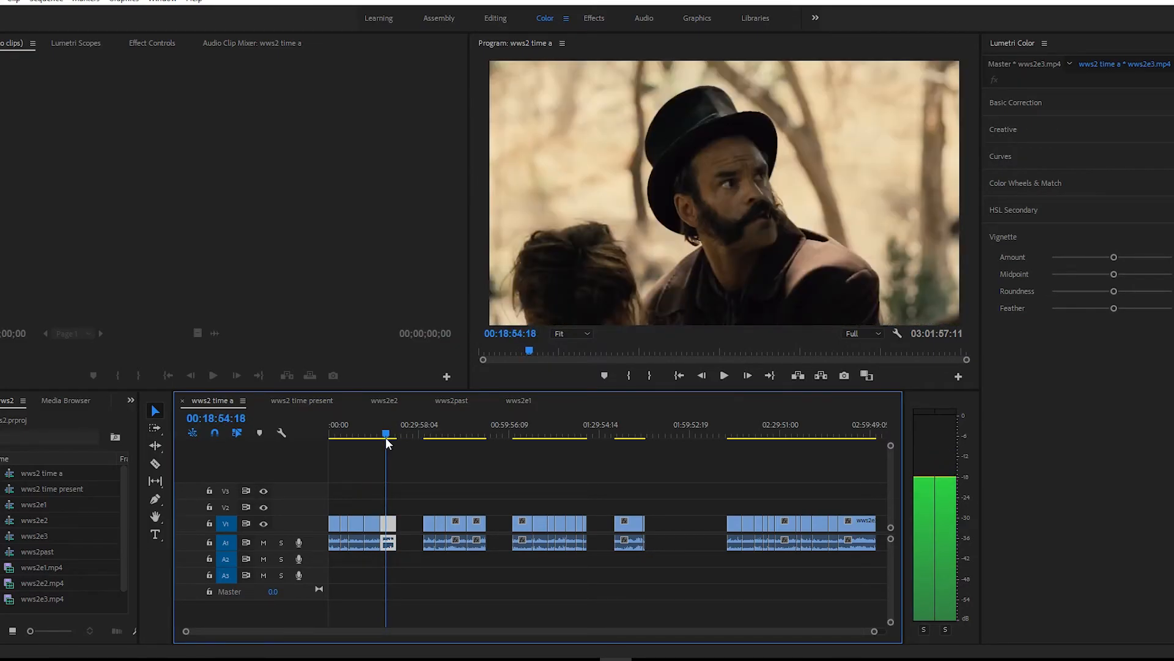
drag(387, 442, 390, 442)
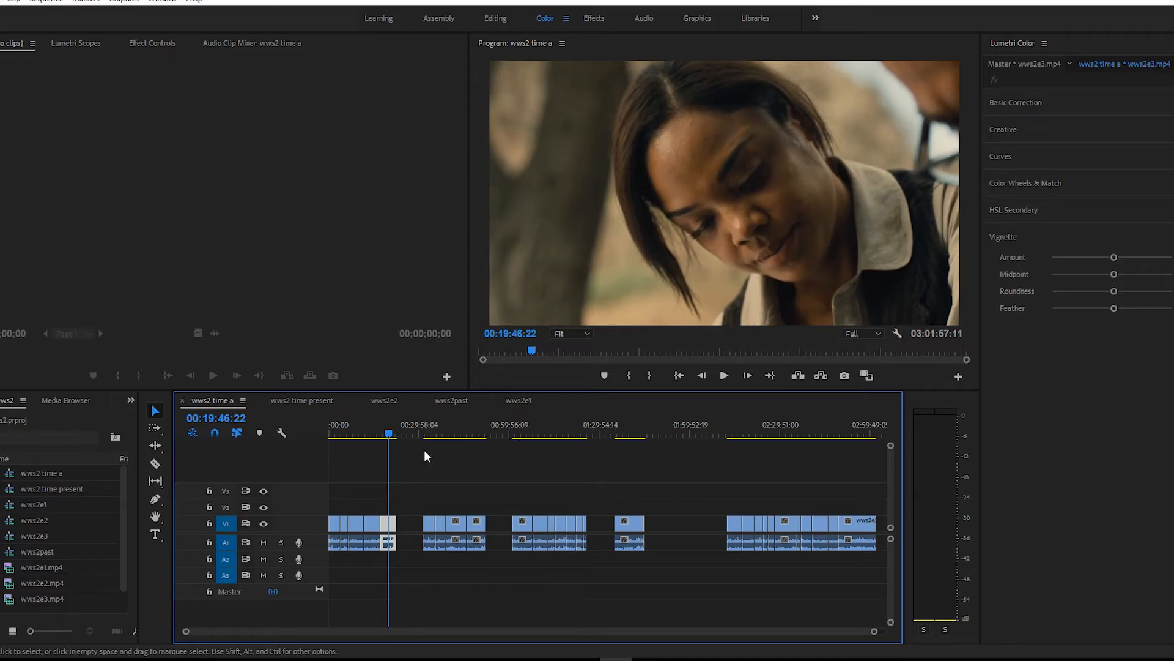
Preview the remaining clip groups of wws2 time a, including 00:51:12:18, 01:22:36:07, 01:25:38:21 and 02:56:04:17
drag(388, 433, 482, 435)
click(723, 375)
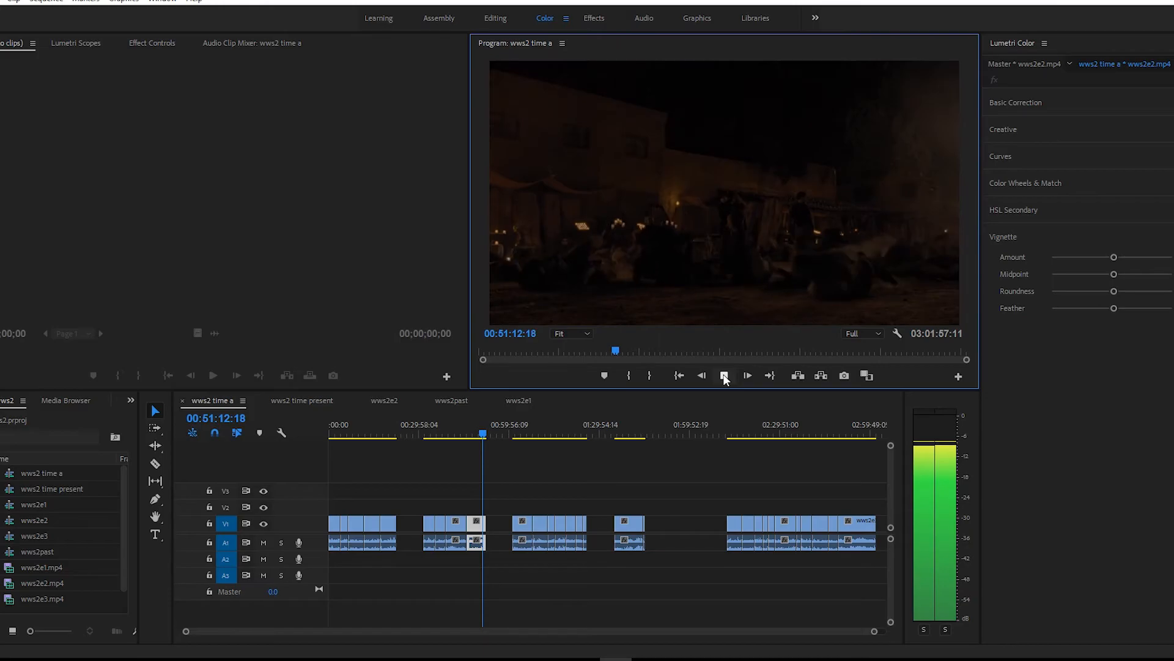
click(725, 376)
drag(515, 430, 559, 430)
drag(562, 430, 579, 437)
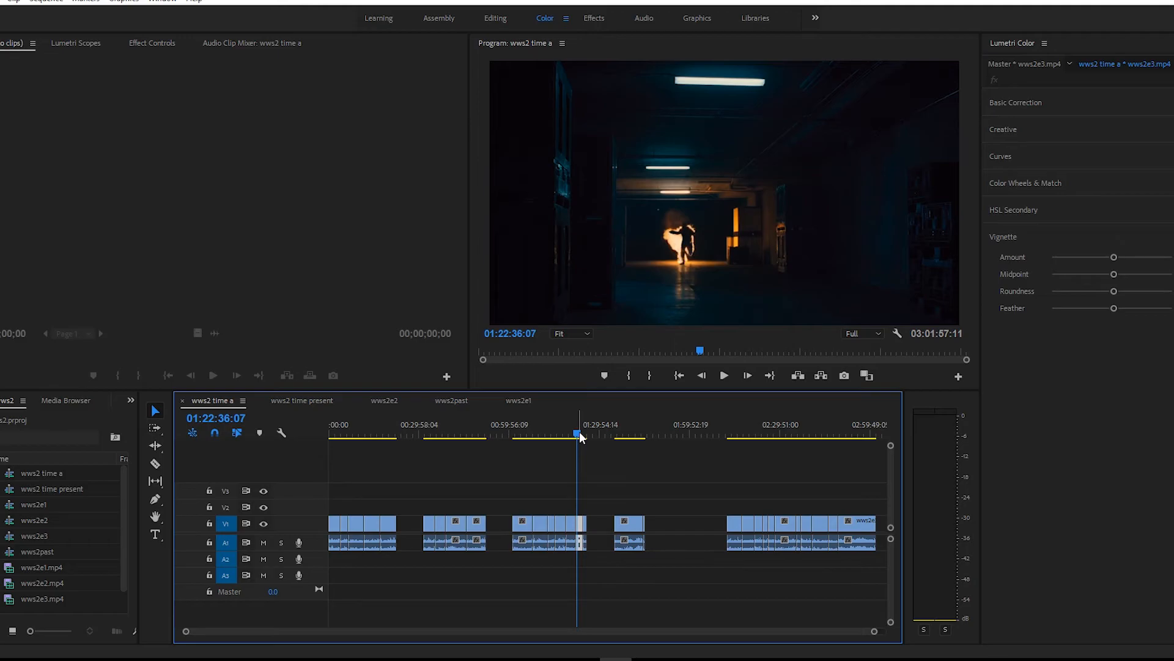
drag(580, 436, 588, 436)
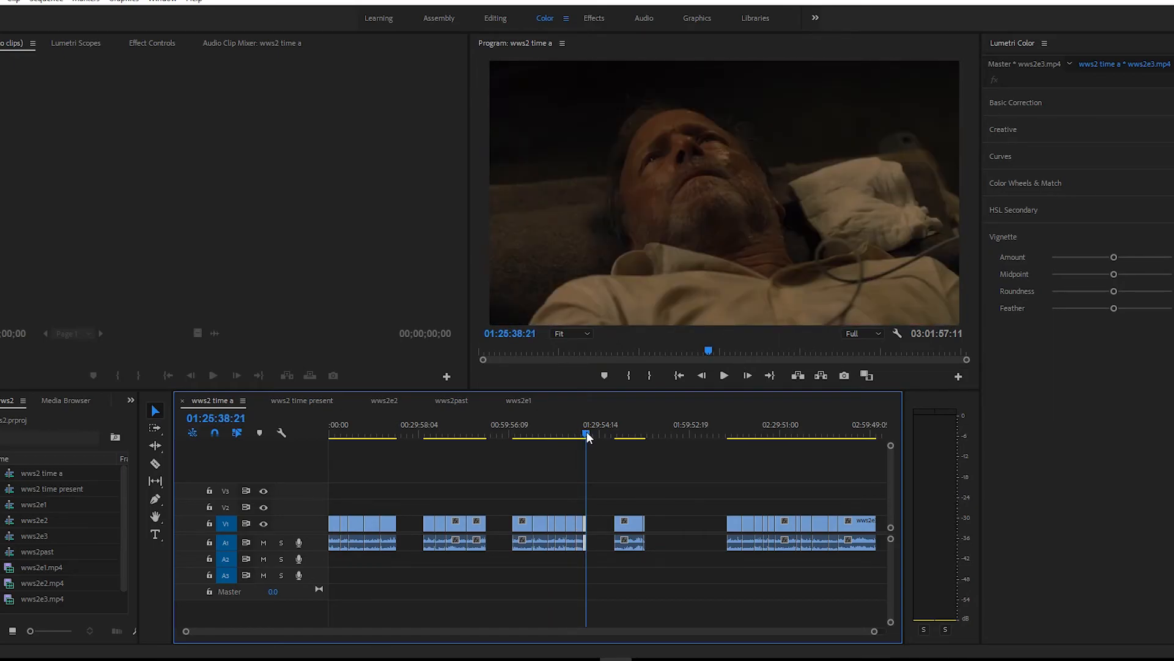
drag(588, 436, 860, 417)
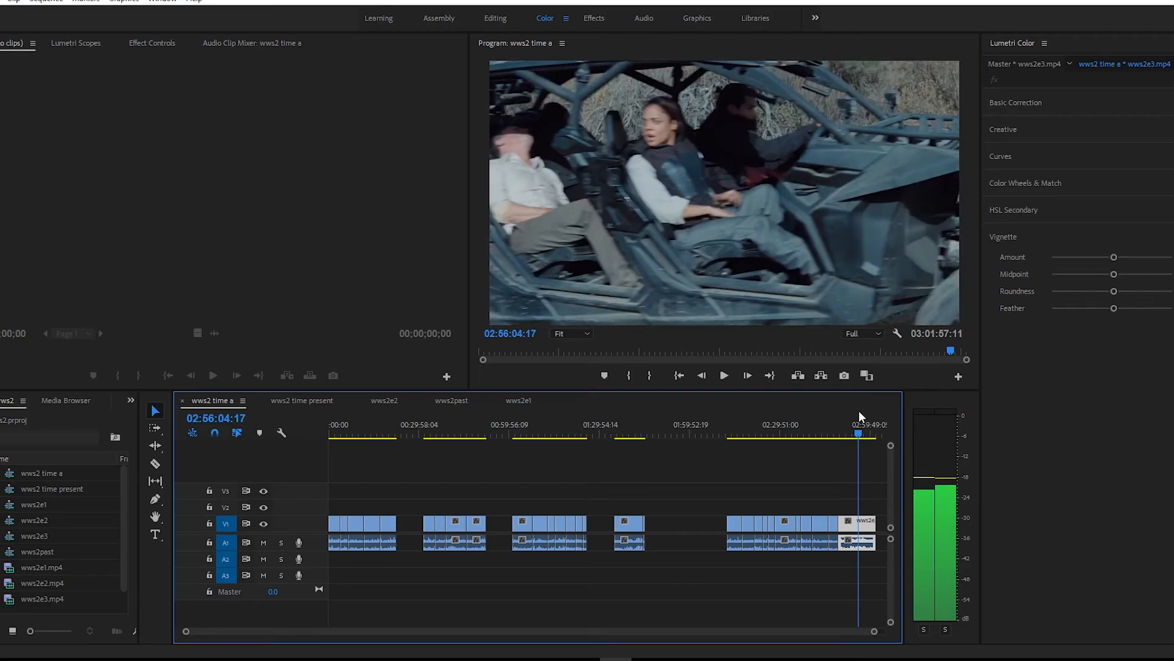
Open the wws2 time present sequence and scrub through its clips to 00:16:51:23
click(297, 402)
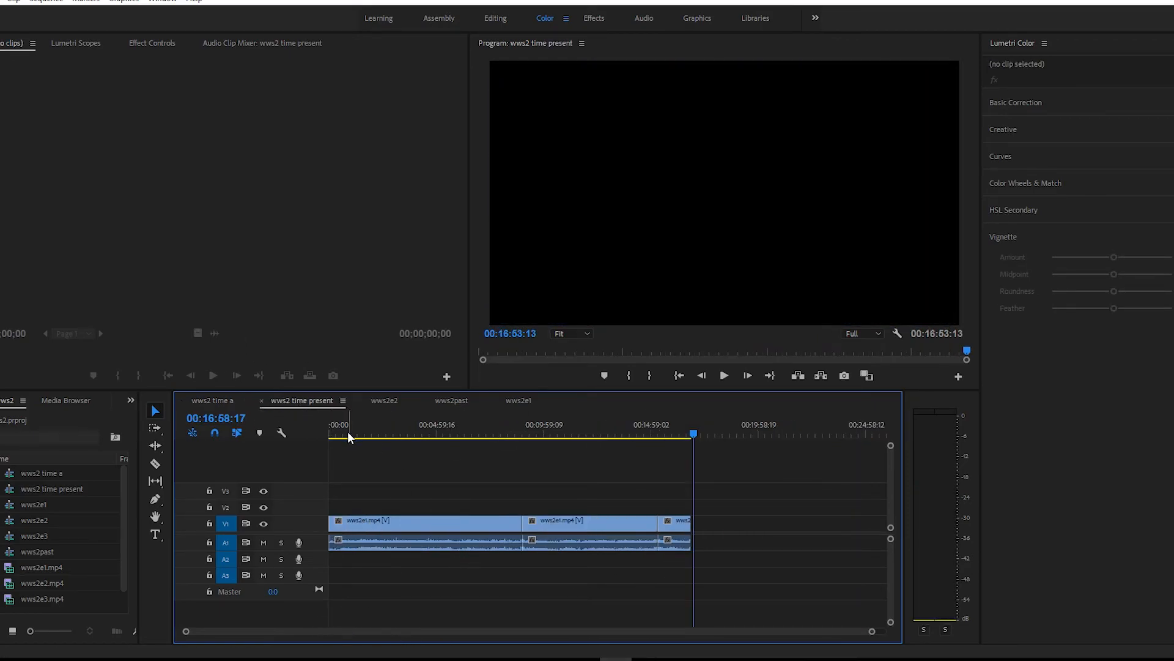
drag(336, 436, 690, 428)
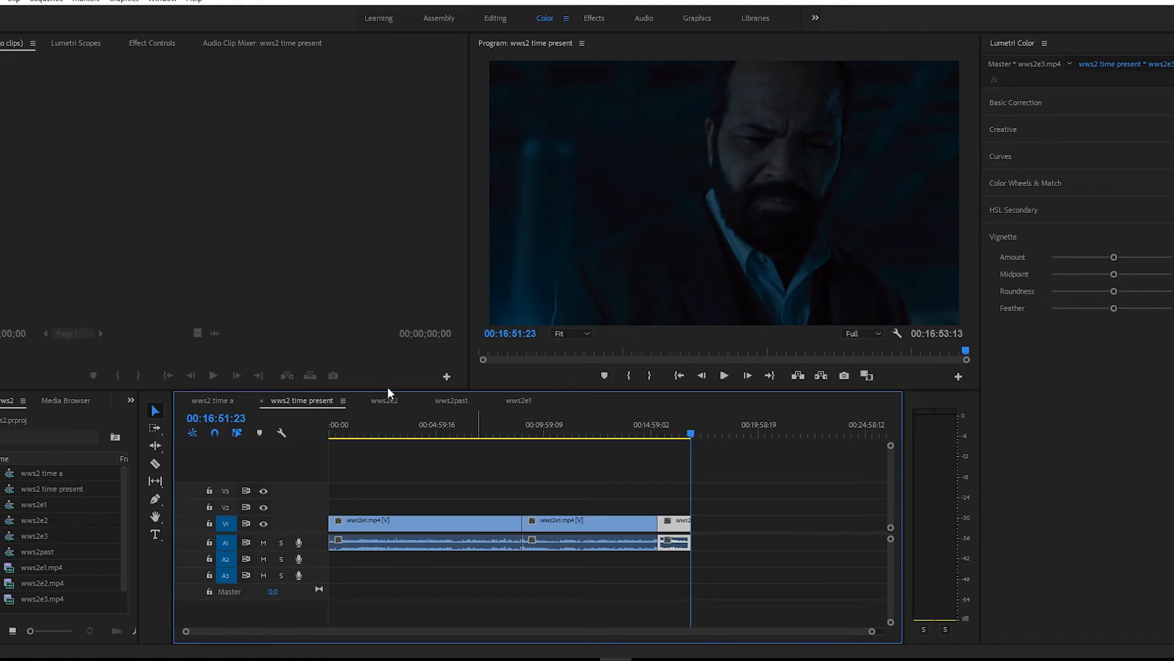
Open the wws2past sequence and scrub through its wws2e2.mp4 clips
click(451, 407)
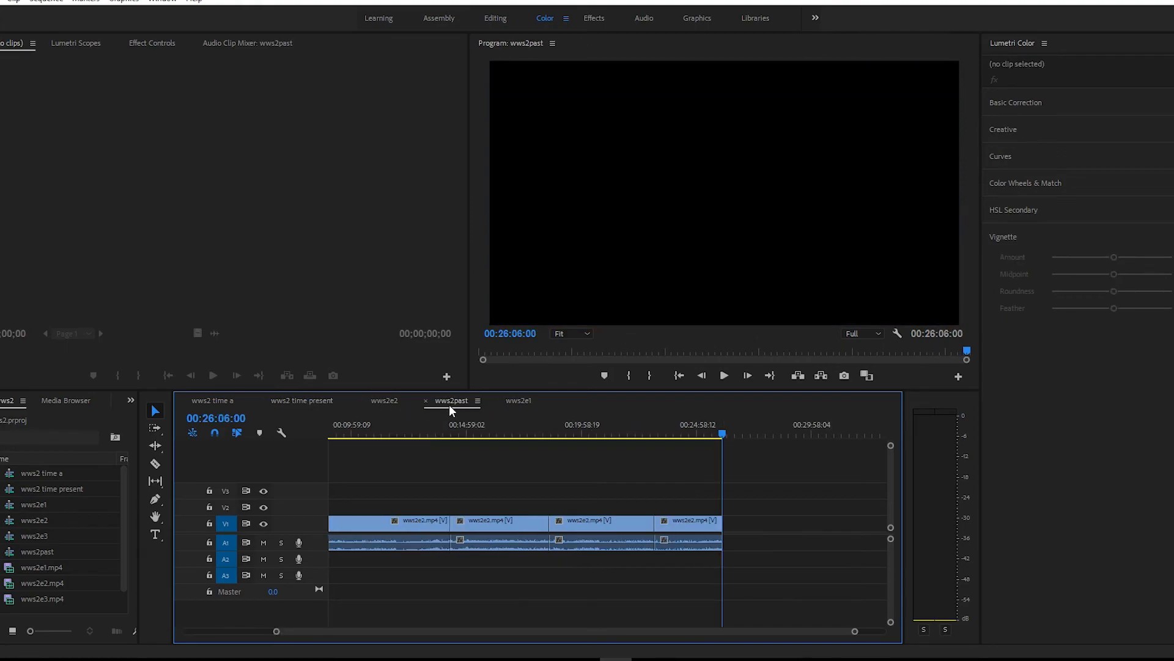
click(337, 434)
drag(340, 434, 457, 415)
Preview the wws2e1 sequence at 01:00:48:01 and 00:54:25:19, and switch to the Doctor Who Daleks project in HitFilm
click(523, 402)
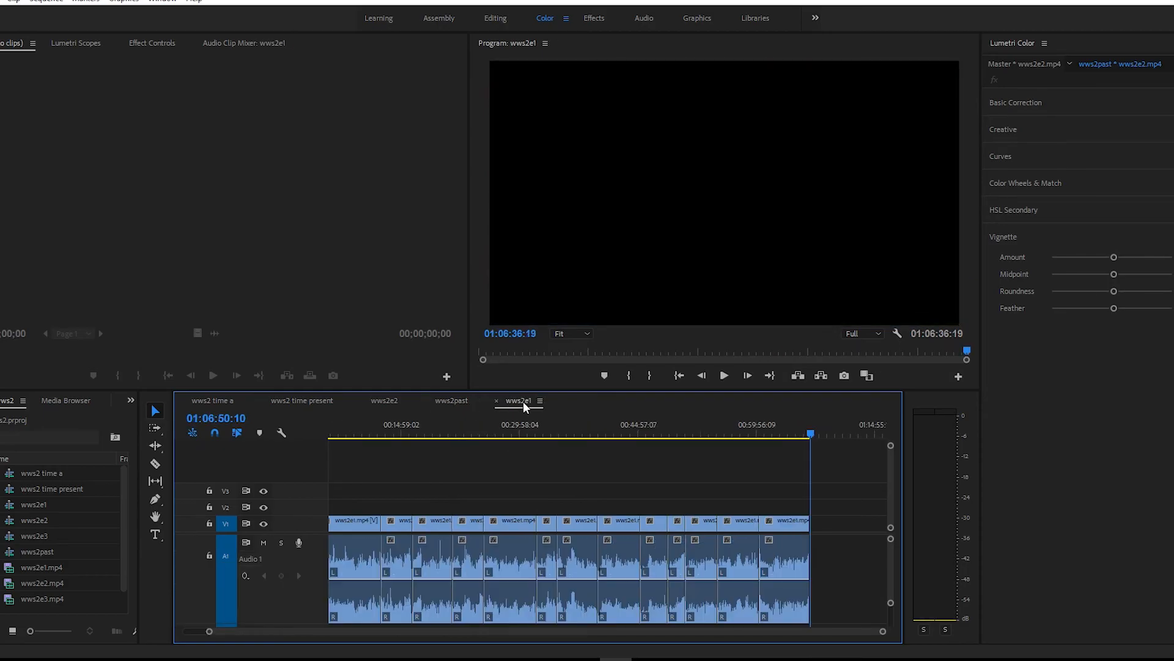
click(763, 433)
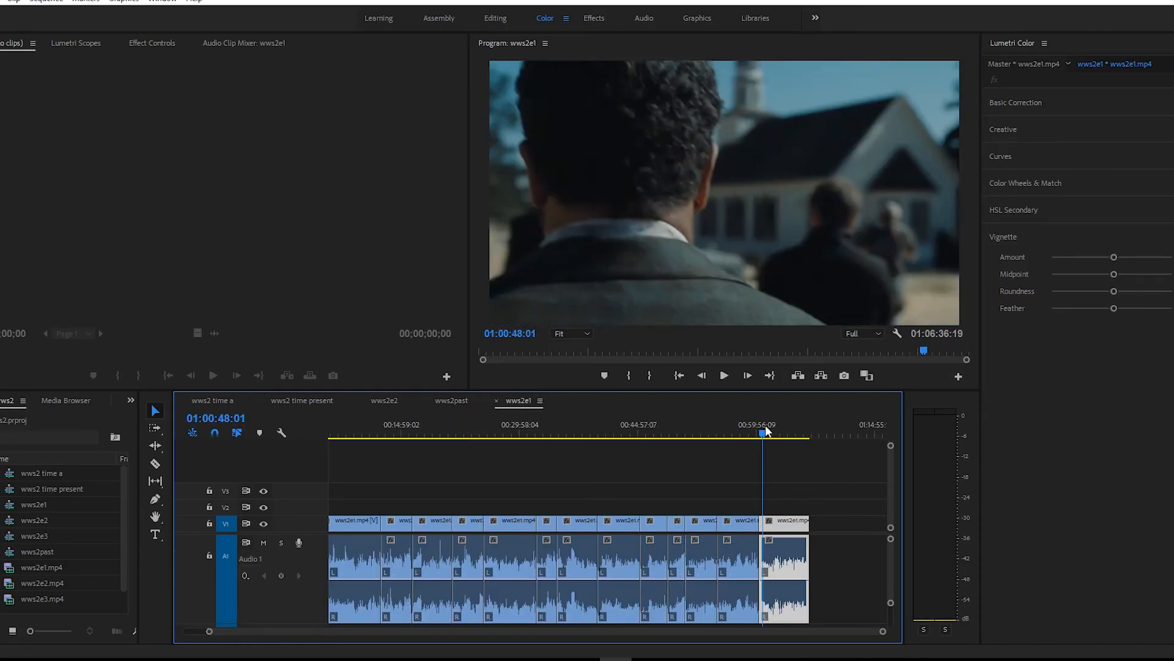
click(713, 432)
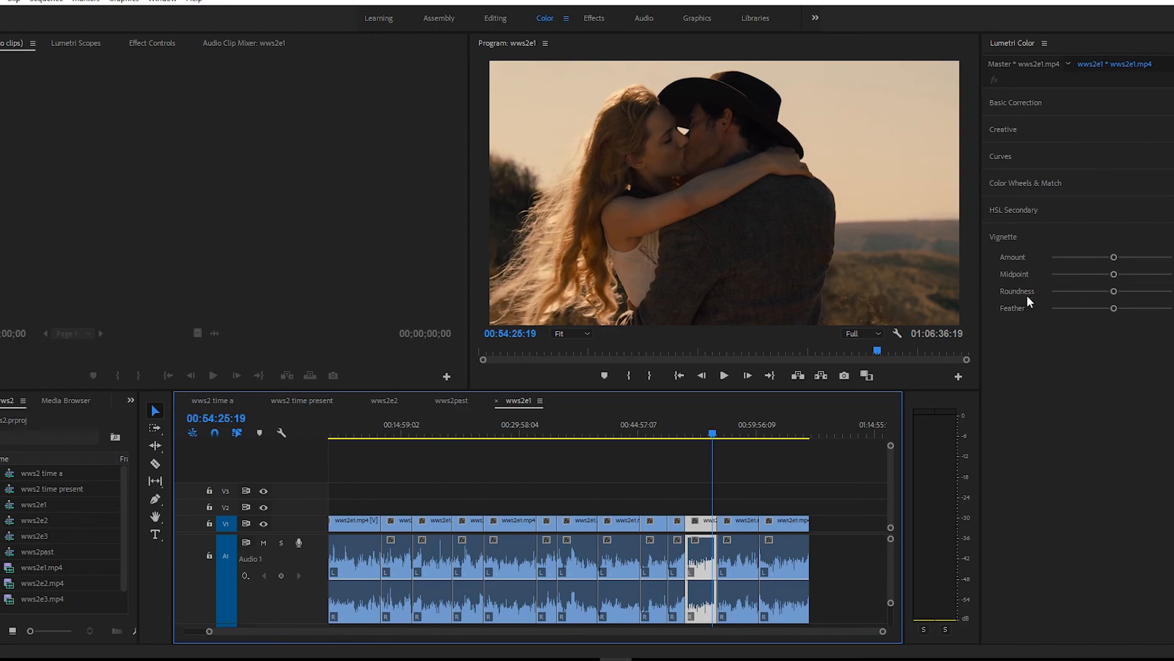
mouse_move(392, 659)
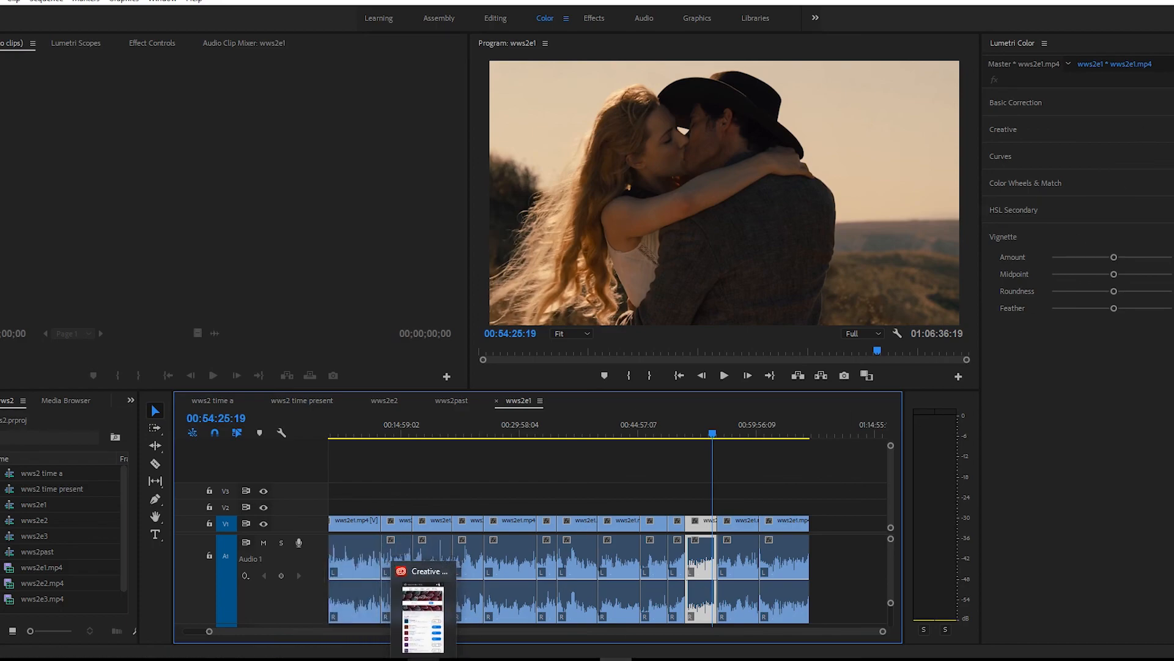
click(392, 659)
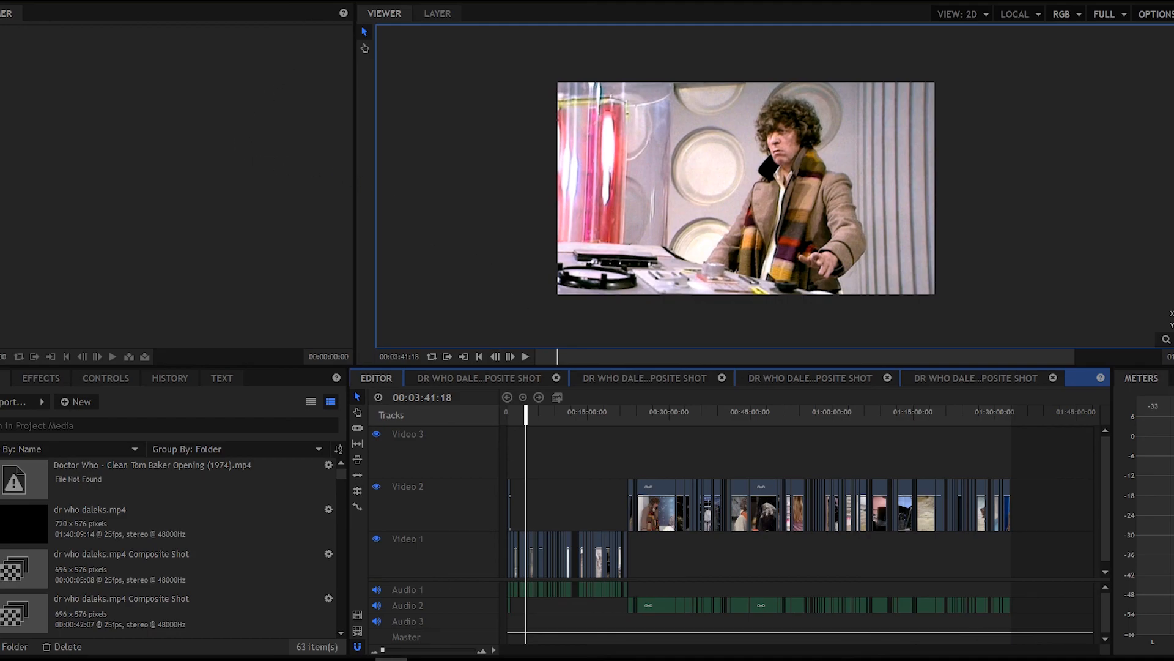